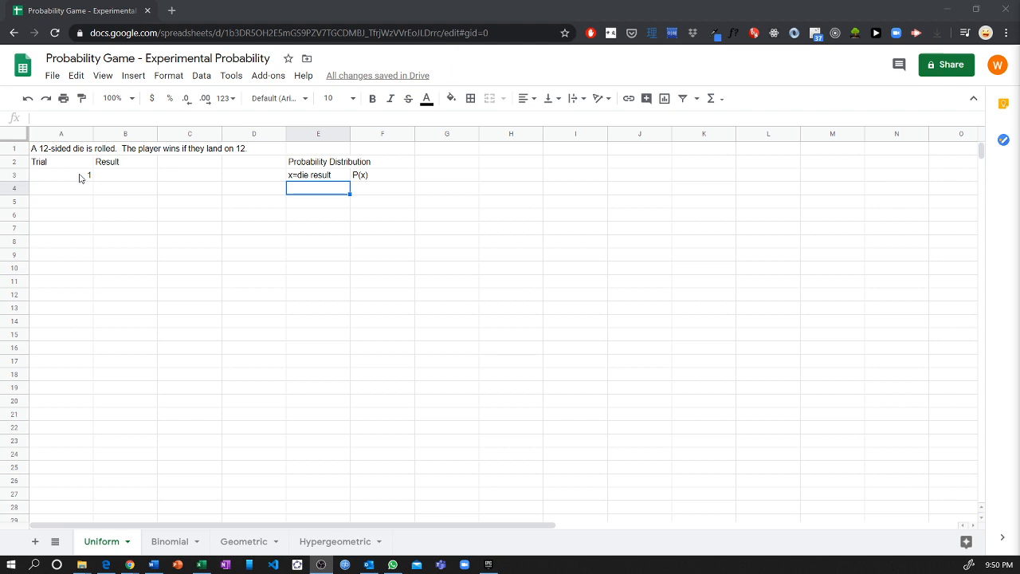
Step: Select cell A3, which holds trial number 1
click(87, 178)
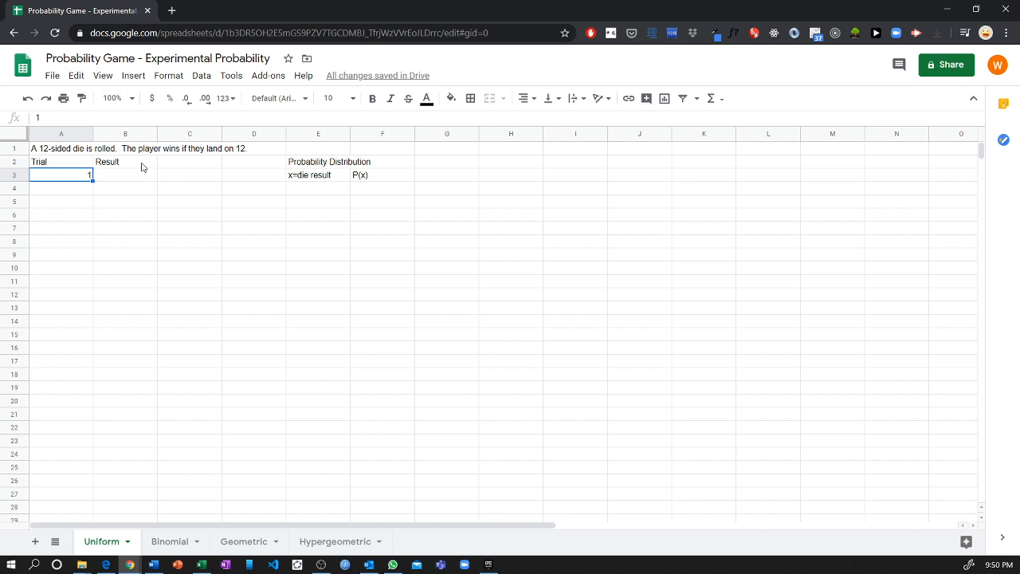
Step: Enter 2 in A4 below trial 1, undoing an accidental fill of the title
click(43, 152)
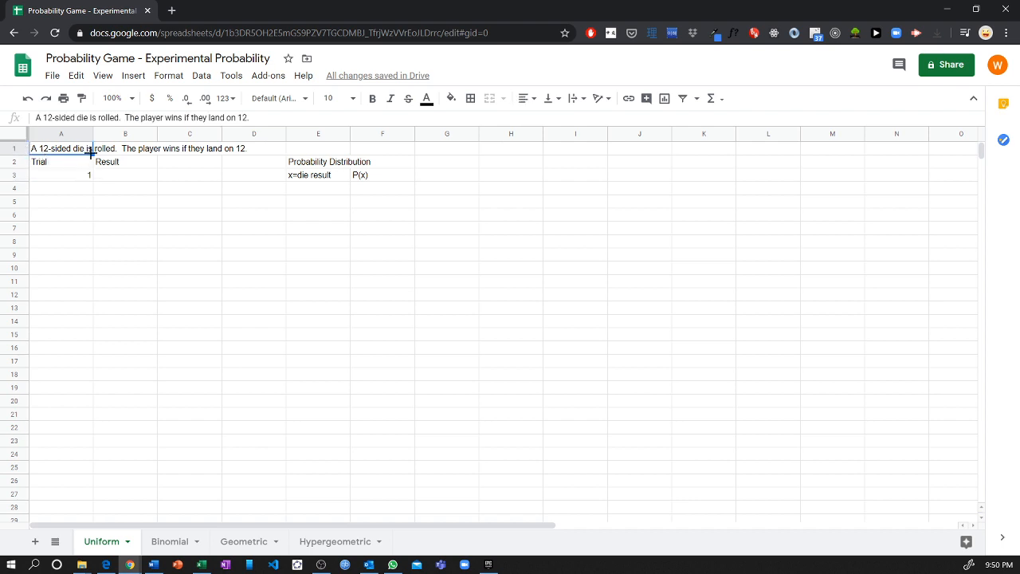
mouse_move(92, 155)
mouse_down()
mouse_move(248, 154)
mouse_move(76, 165)
mouse_up()
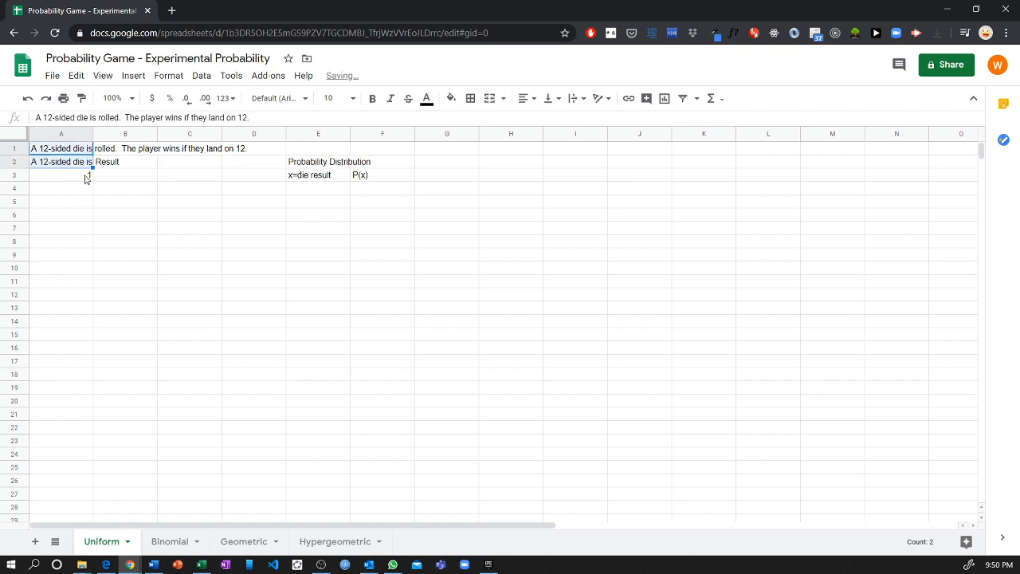
key(ctrl+z)
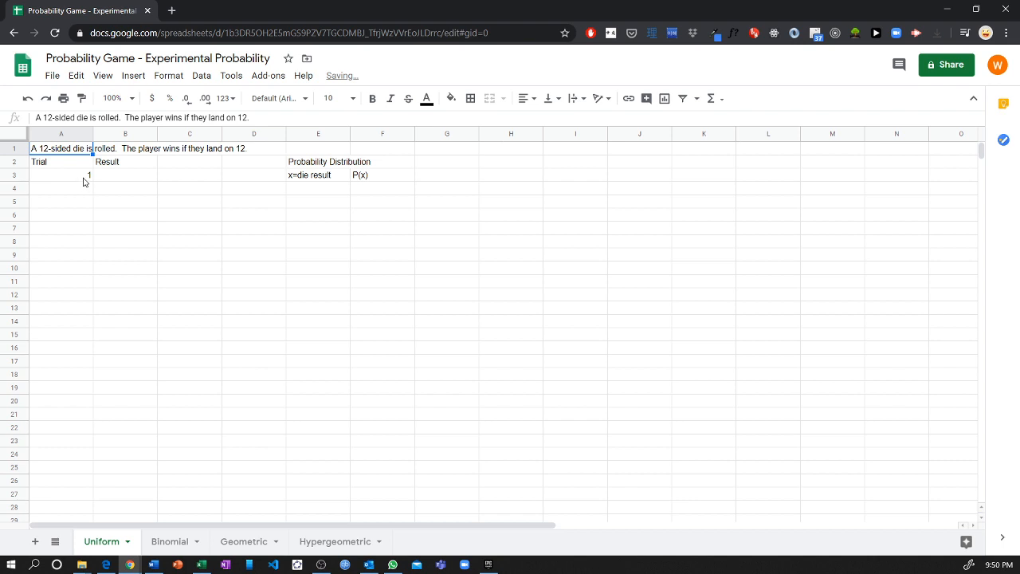
click(85, 179)
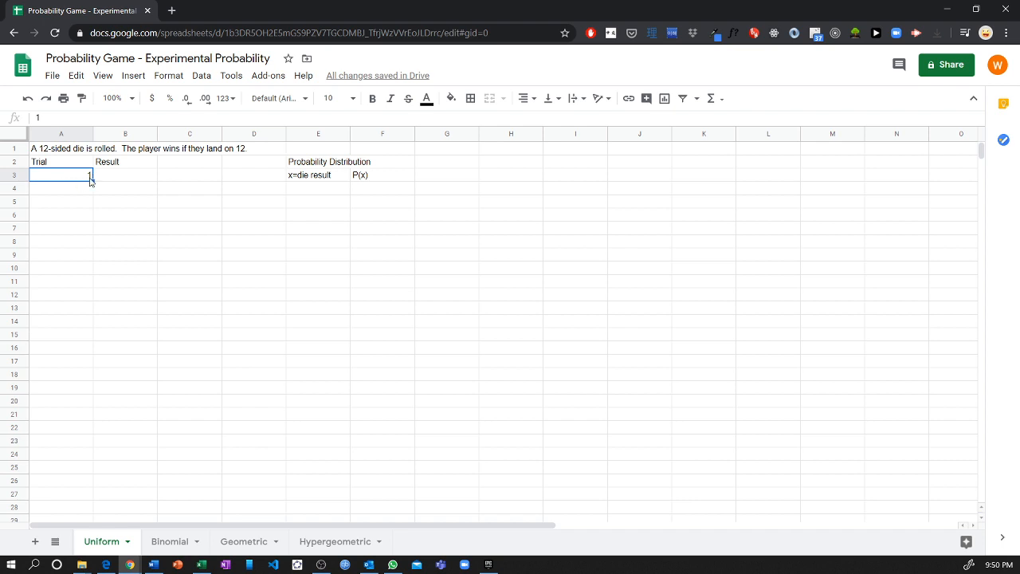
click(87, 192)
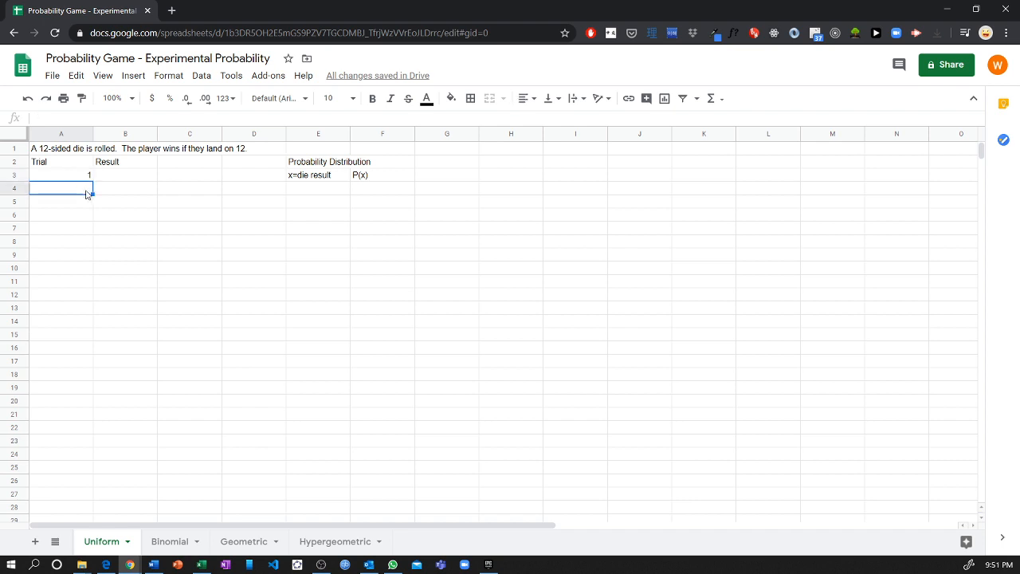
text(2)
key(Return)
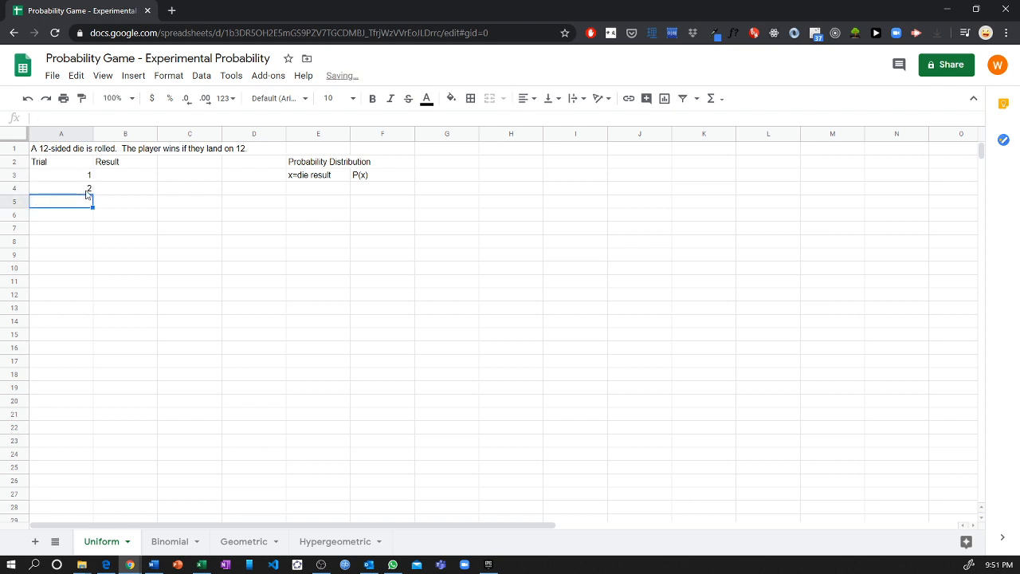
Step: Extend the 1, 2 sequence down column A to trial 100 in row 102
drag(87, 177, 88, 192)
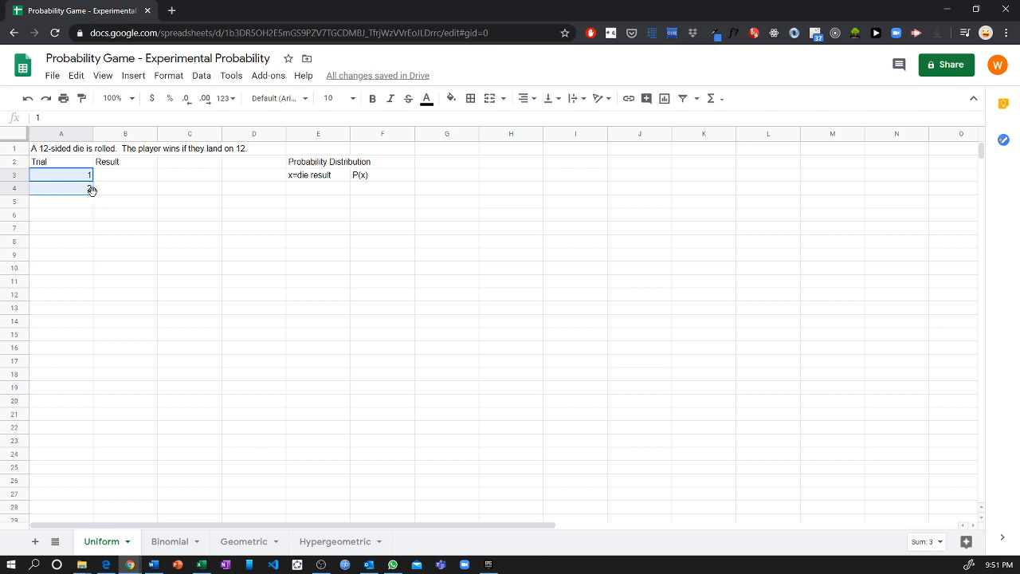
drag(89, 177, 85, 431)
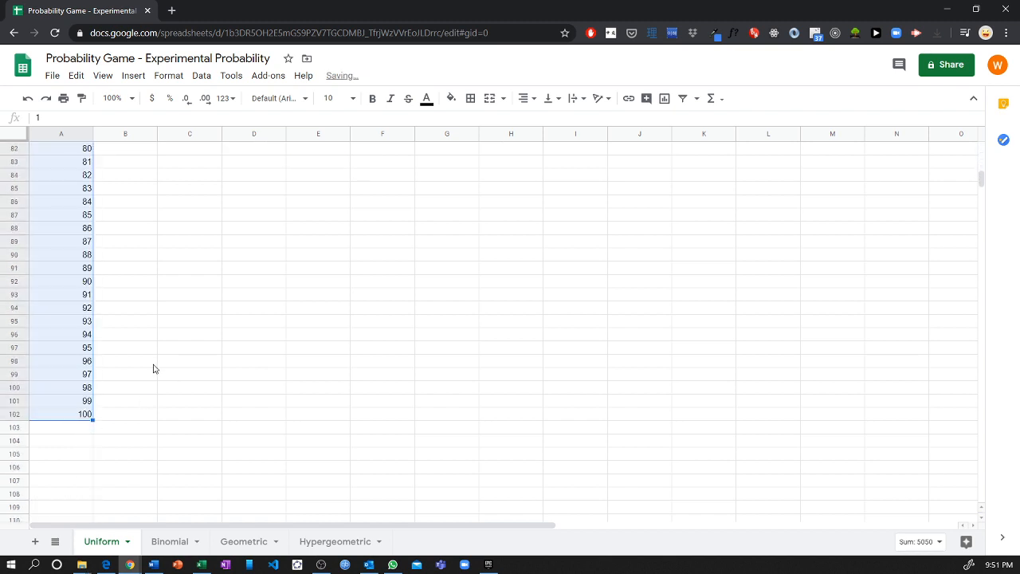
scroll(113, 369, up, 15)
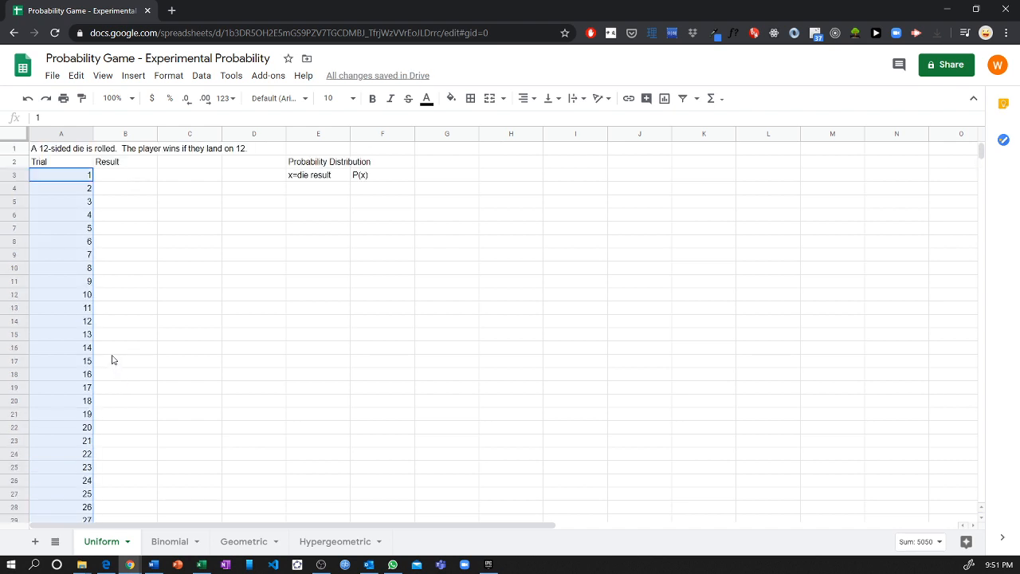
click(126, 180)
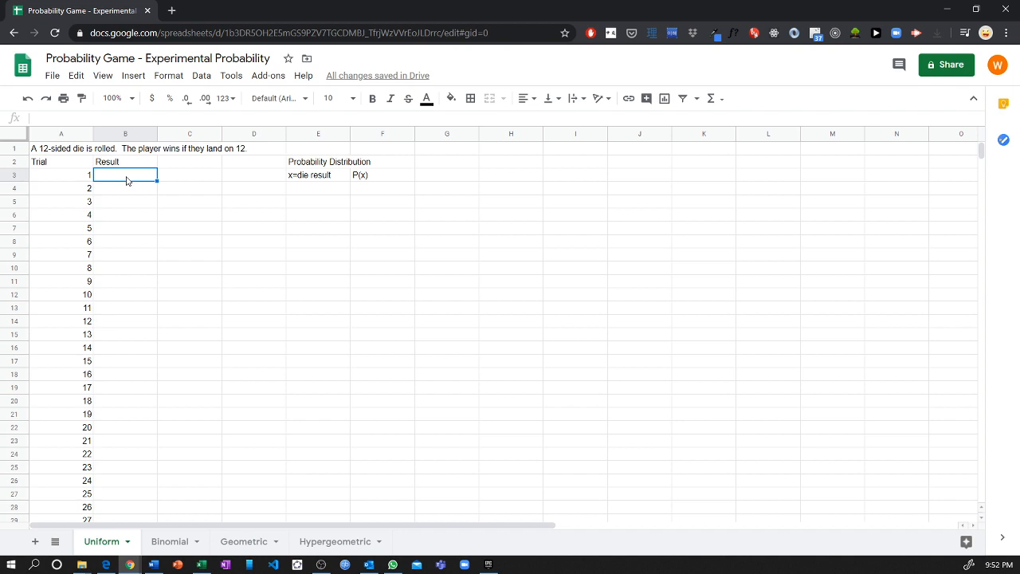
Step: Enter =randbetween(1, 12) in B3 to roll the first die
text(=)
key(BackSpace)
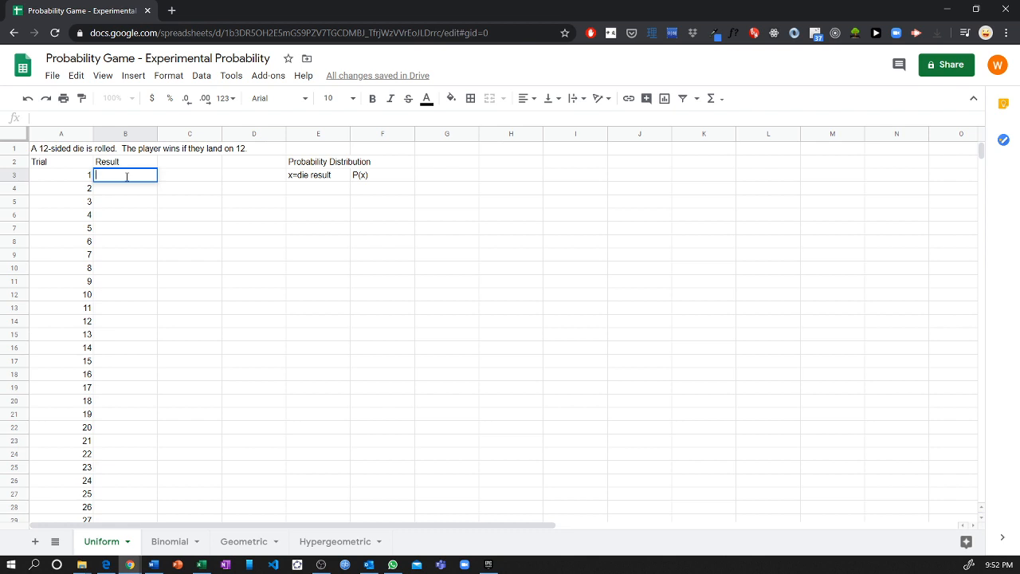
text(=)
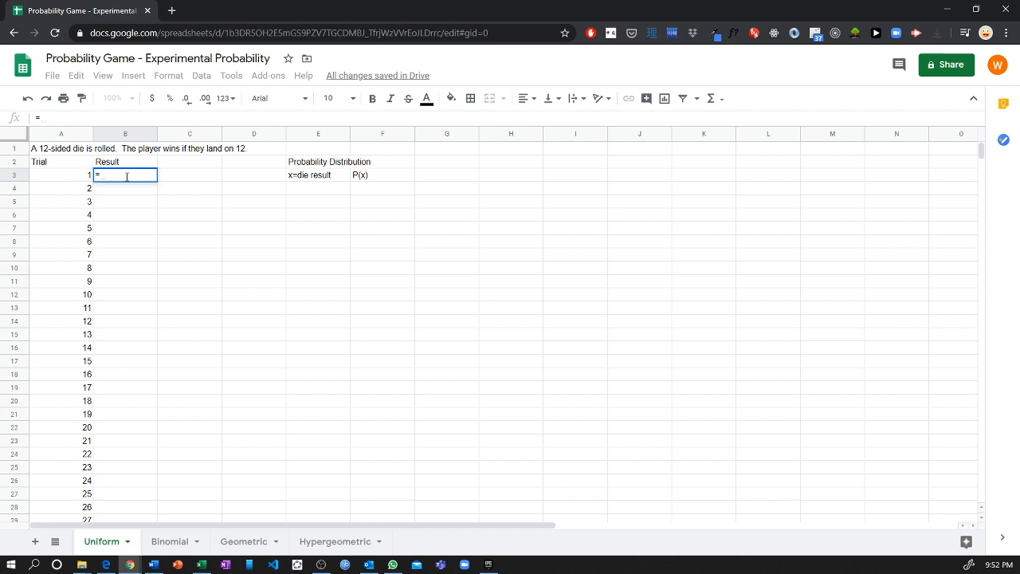
text(randbetween)
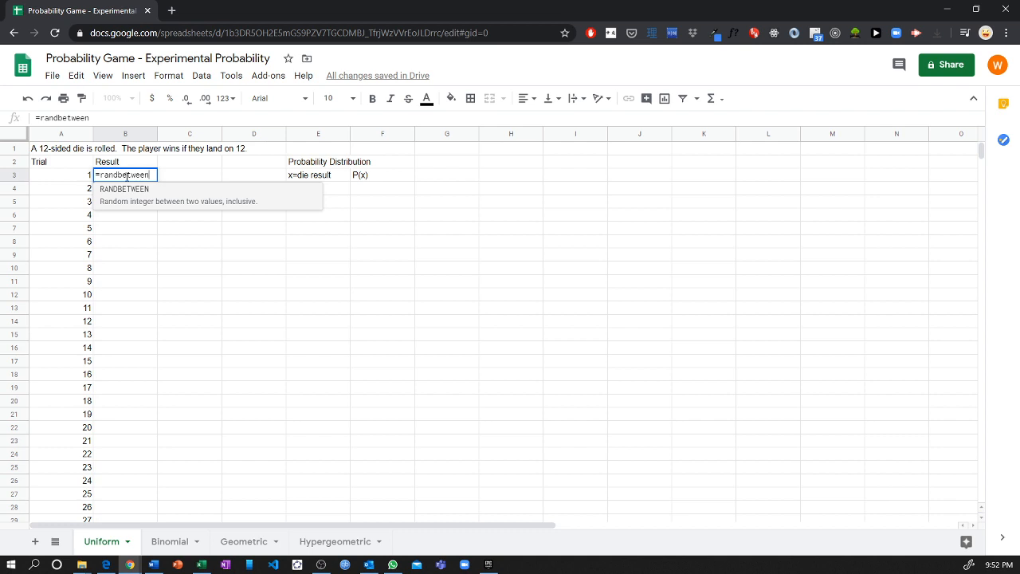
text(()
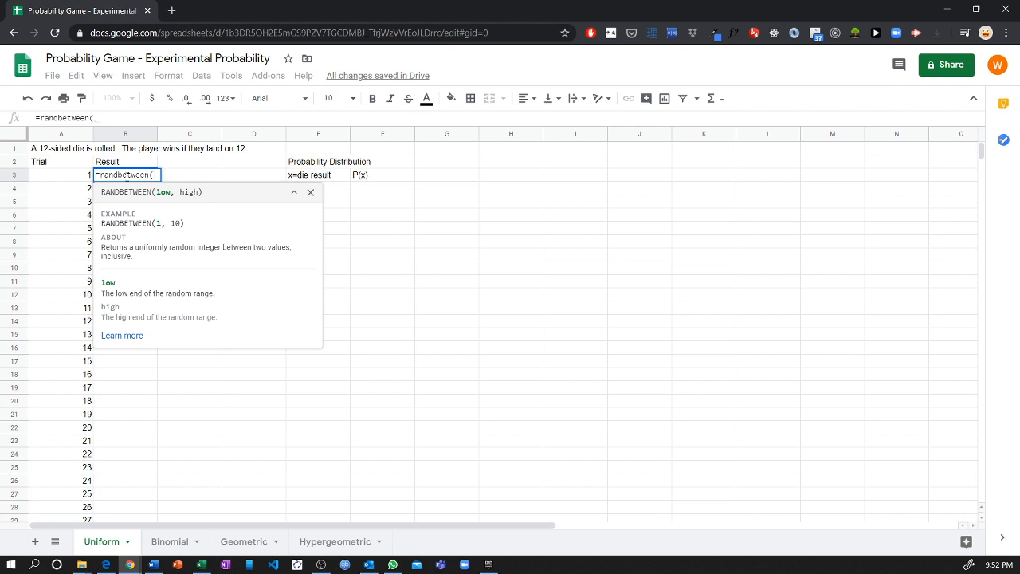
text(1, 12)
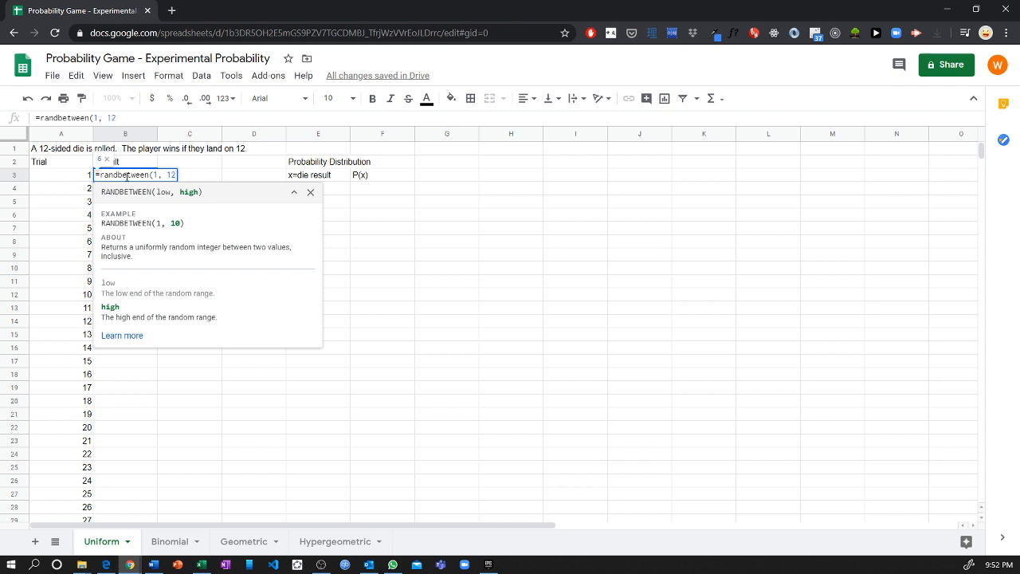
text())
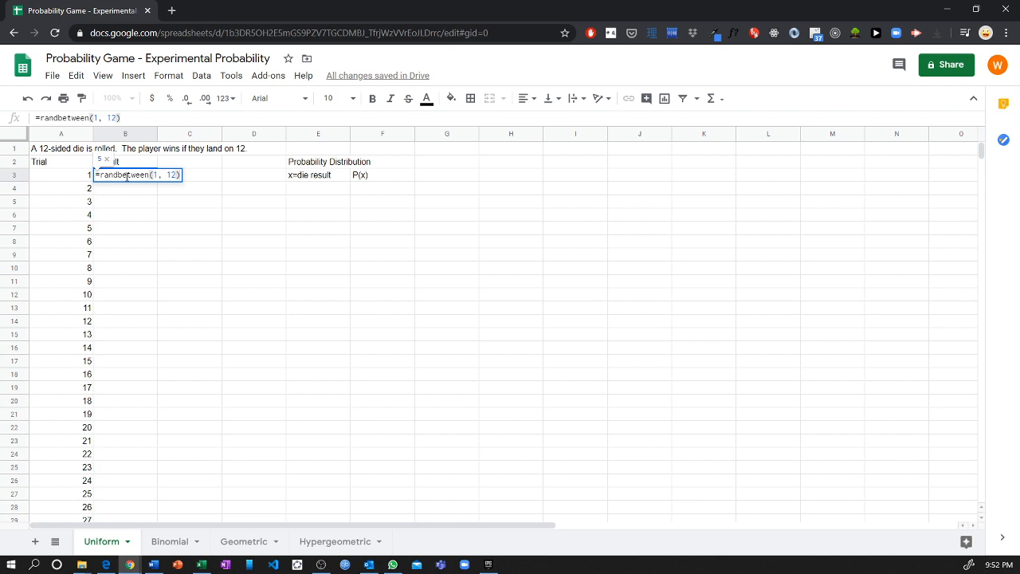
key(Return)
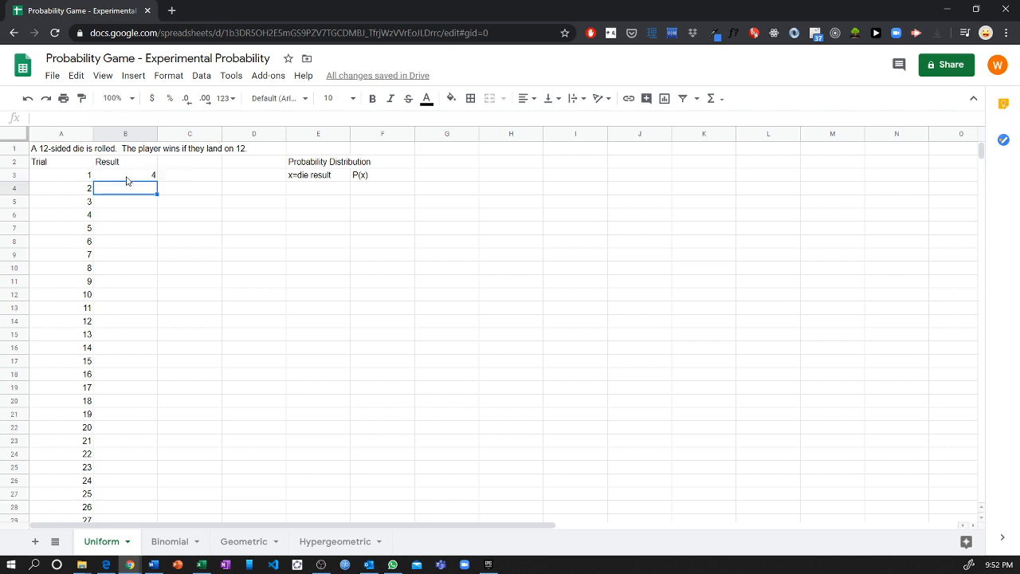
click(131, 177)
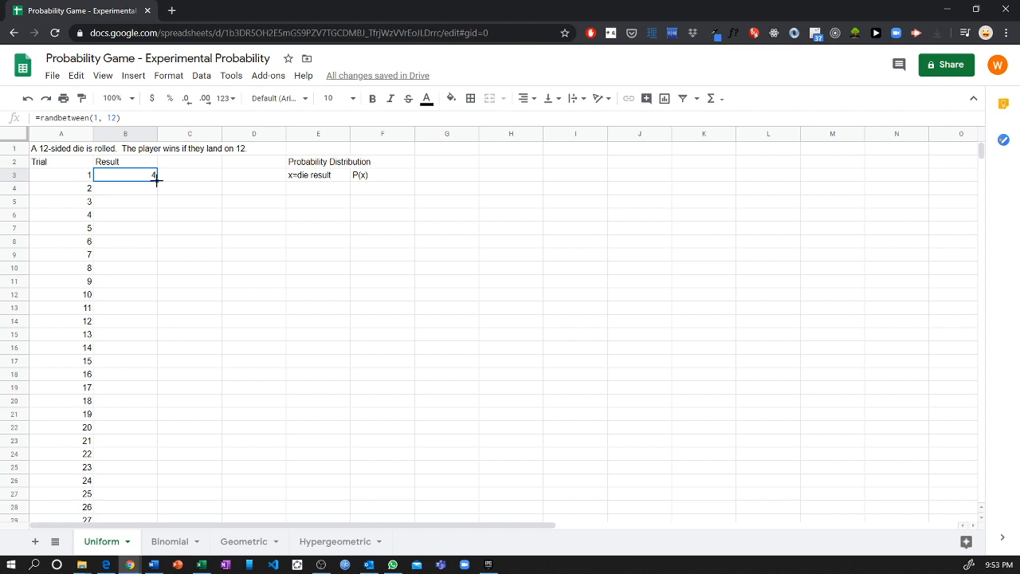
Step: Copy B3's randbetween formula down through B102 and scroll to check the rolls
drag(157, 180, 126, 247)
scroll(200, 348, up, 4)
scroll(196, 343, up, 7)
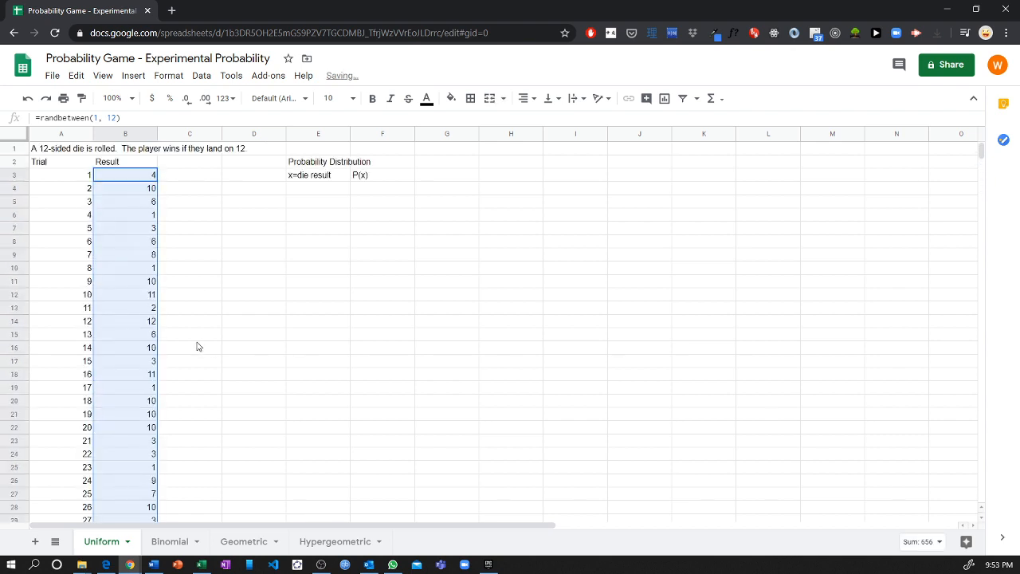
scroll(147, 249, down, 3)
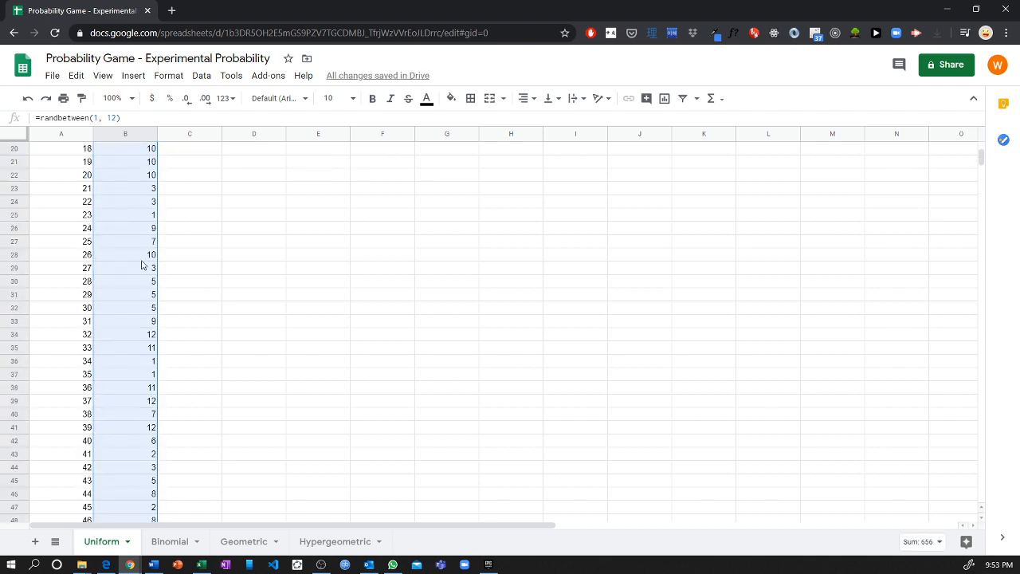
scroll(142, 263, down, 1)
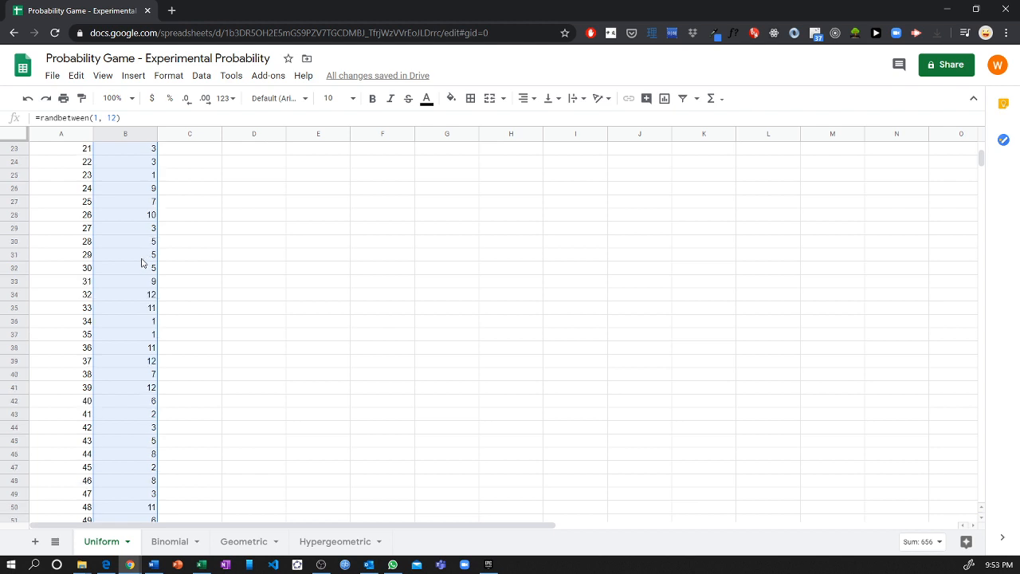
scroll(142, 263, up, 7)
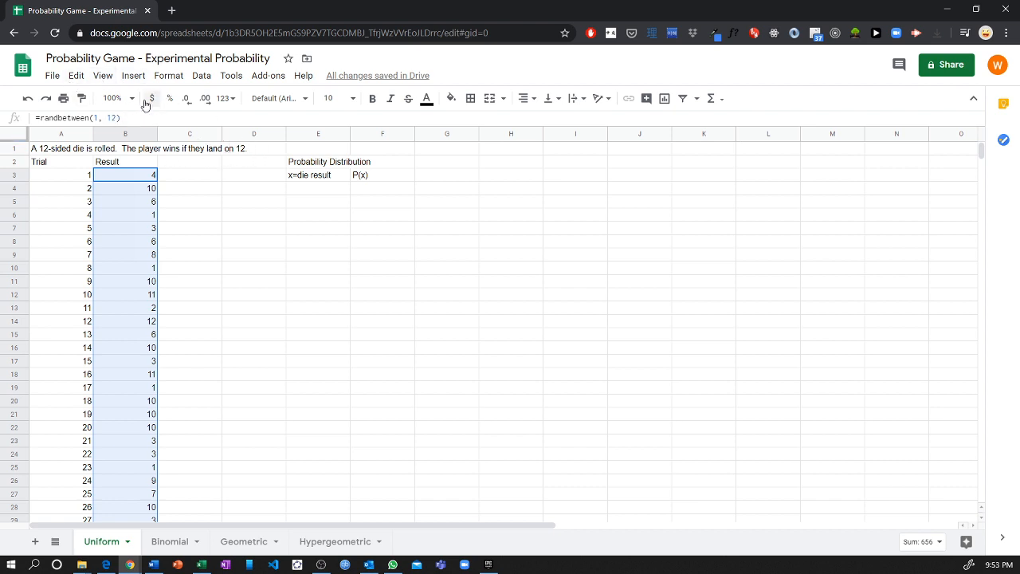
Step: Open conditional formatting for the Result column and browse the condition list
click(173, 77)
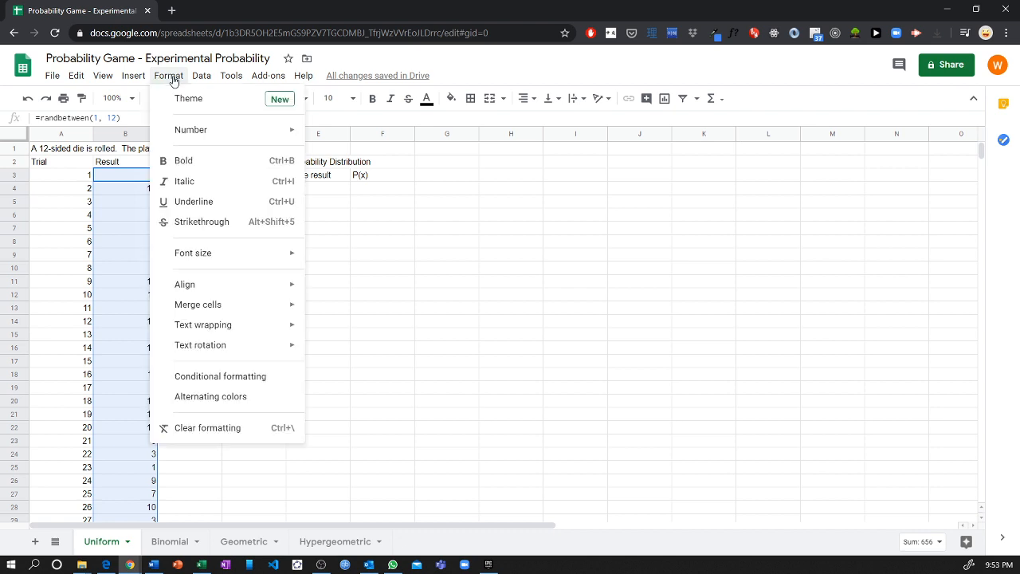
click(256, 378)
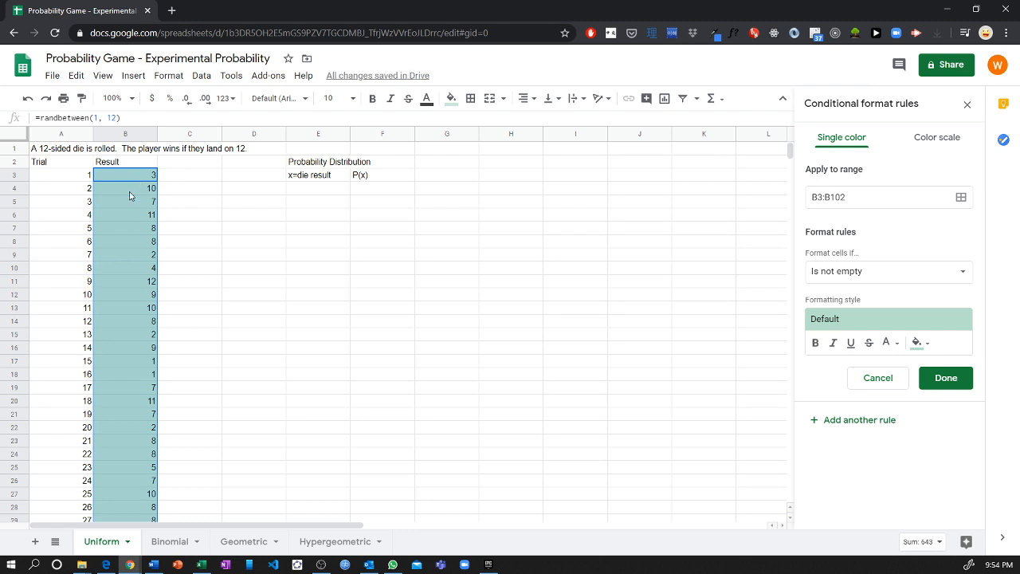
click(852, 272)
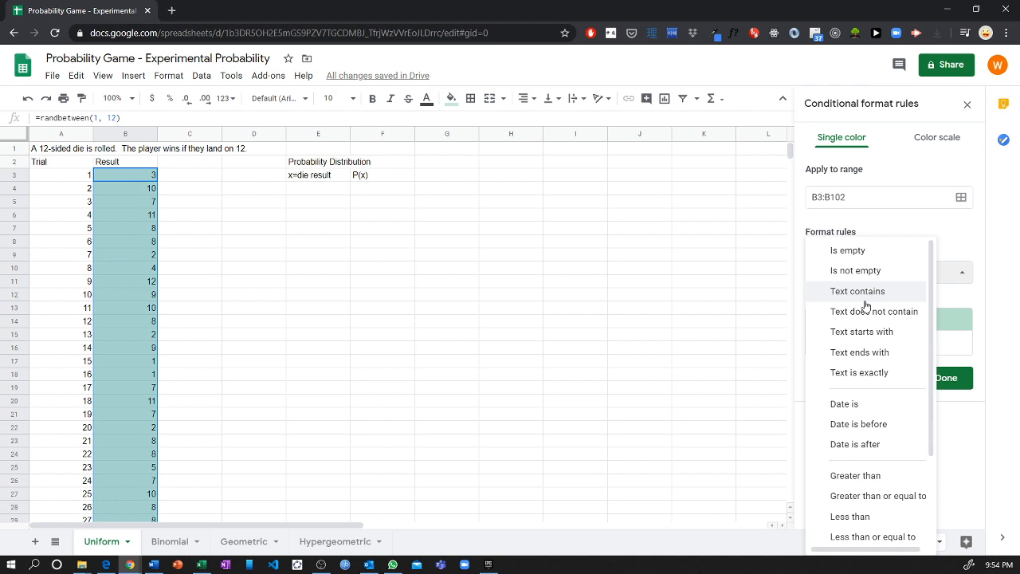
scroll(867, 382, down, 1)
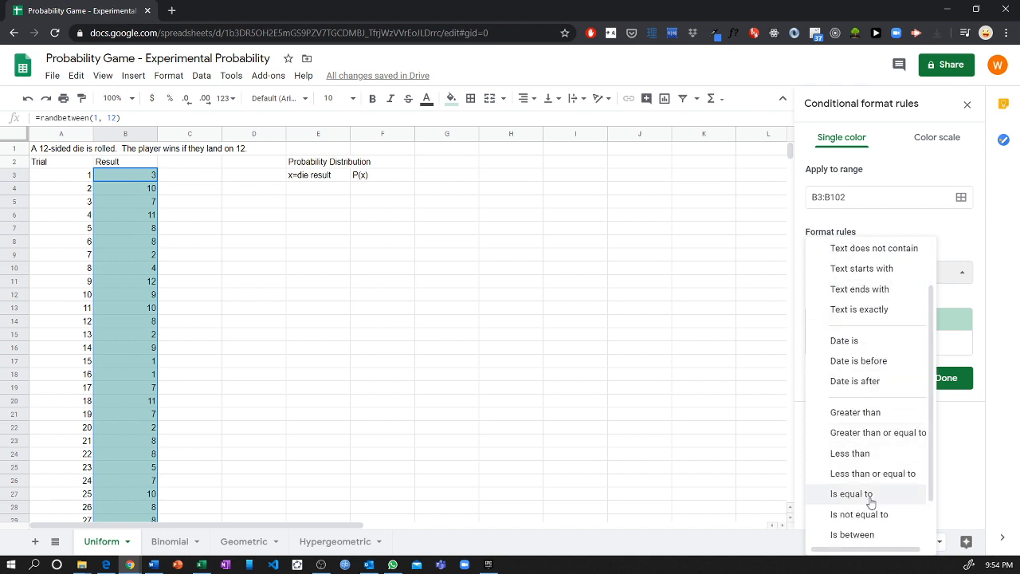
click(936, 243)
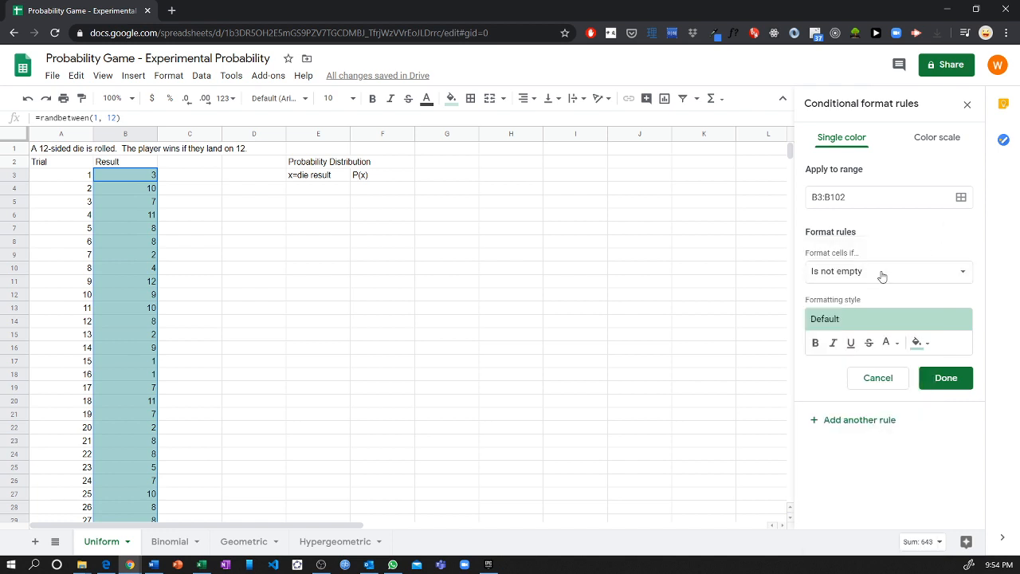
click(839, 273)
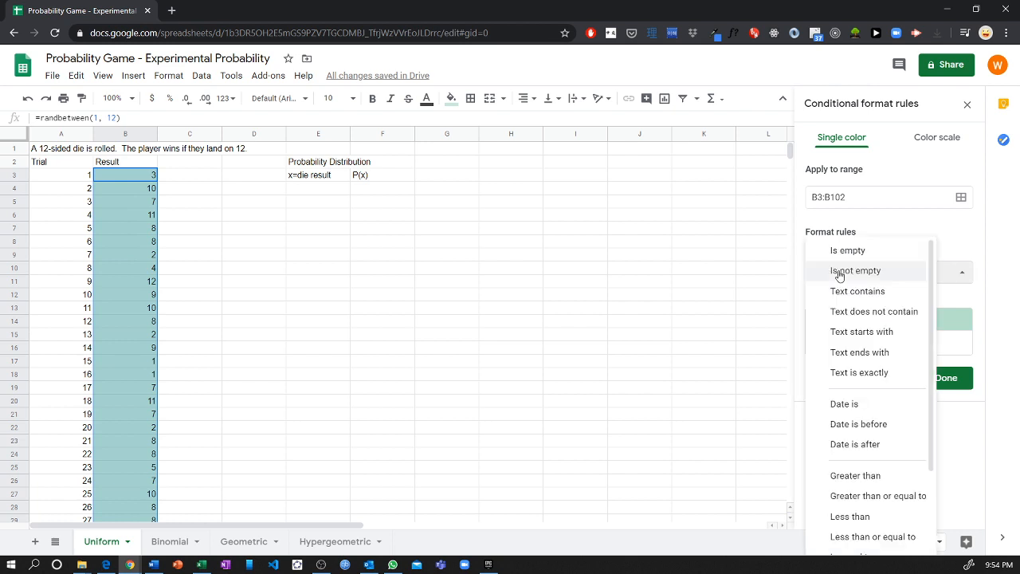
scroll(876, 403, down, 2)
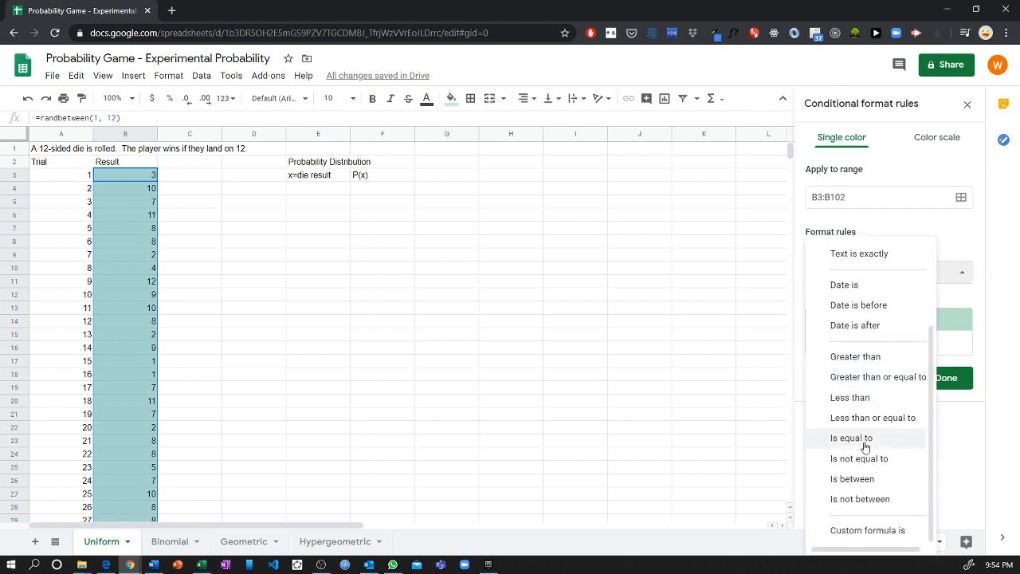
Step: Set the rule to 'Is equal to' 12 with the green background style and save it
click(866, 443)
click(862, 298)
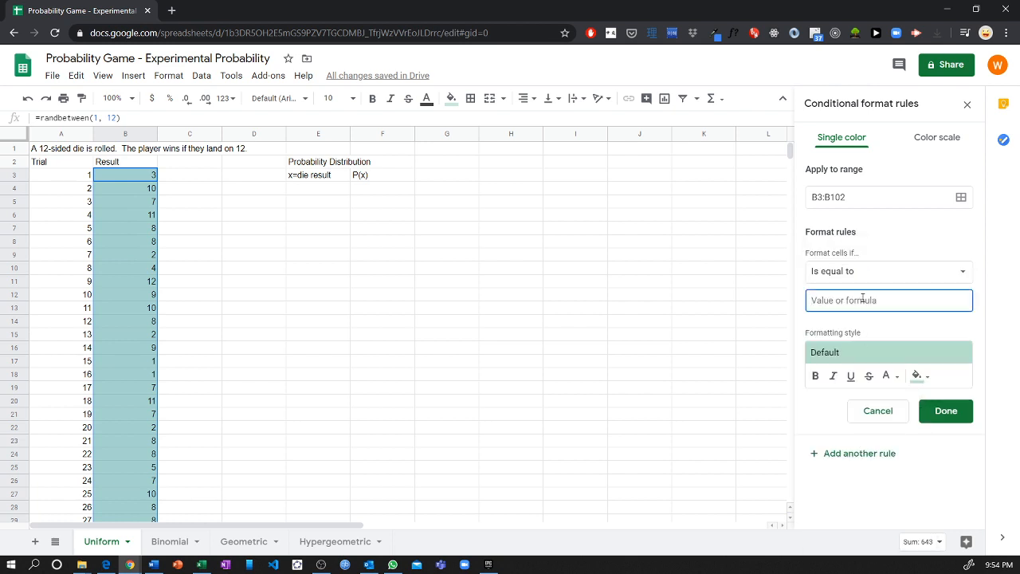
text(12)
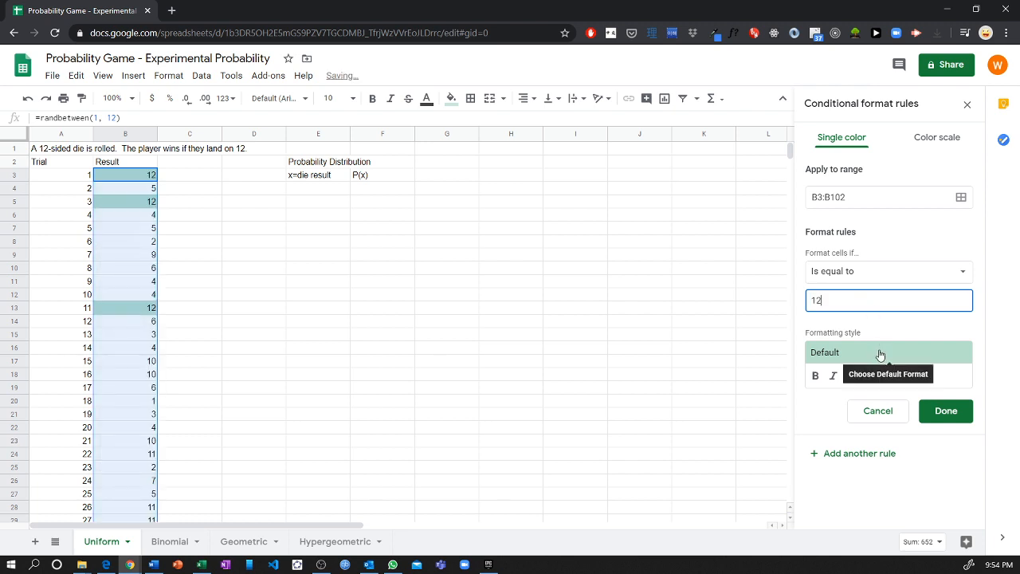
click(879, 353)
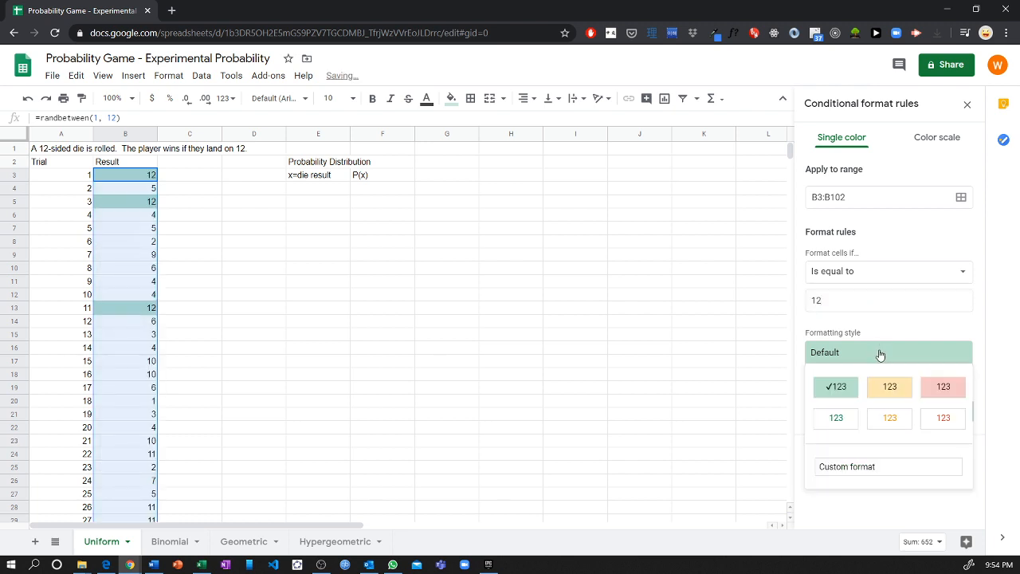
click(844, 388)
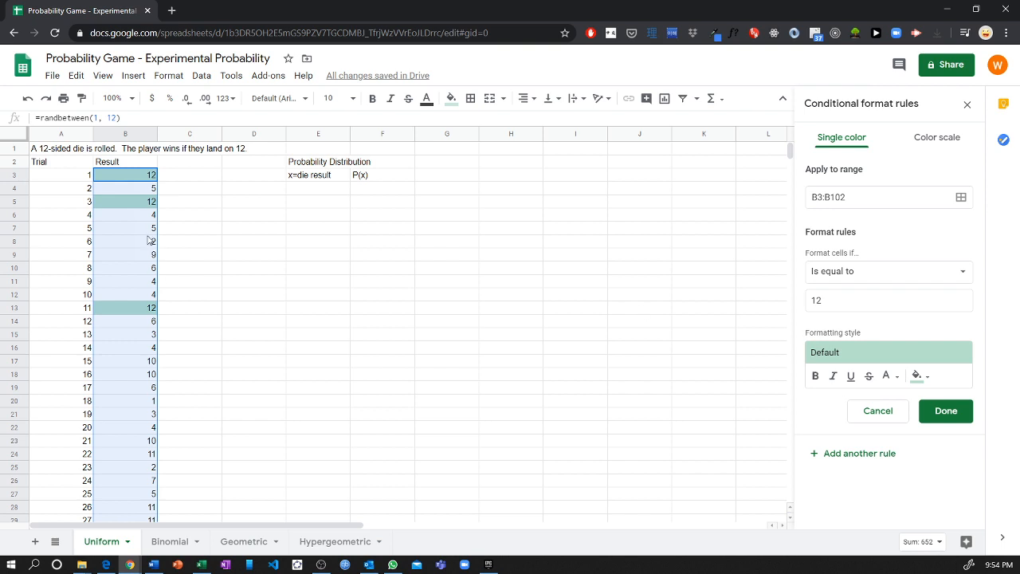
click(937, 412)
click(199, 228)
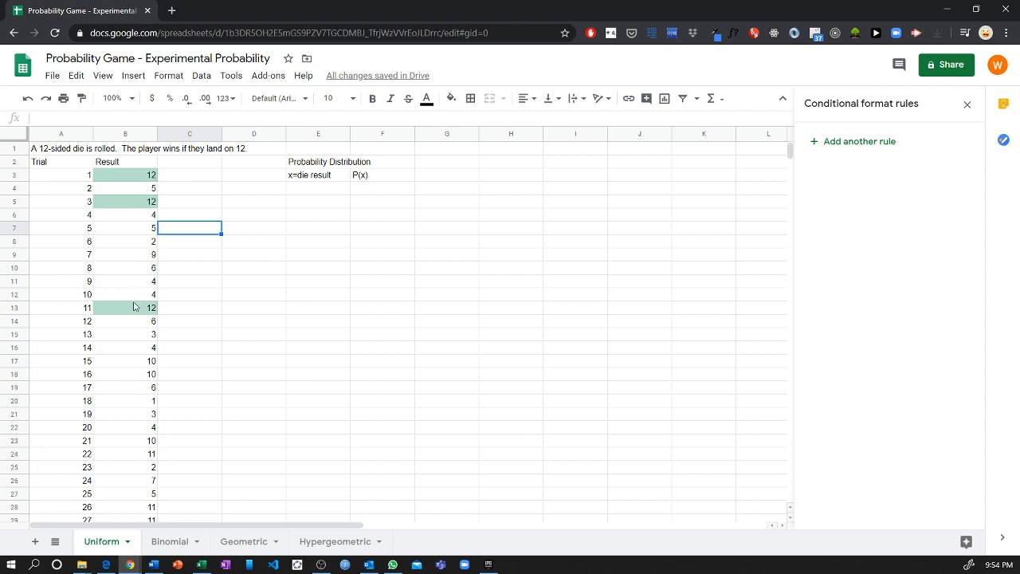
Step: Enter 1 and 2 in E4:E5 under the x=die result heading
scroll(161, 395, down, 10)
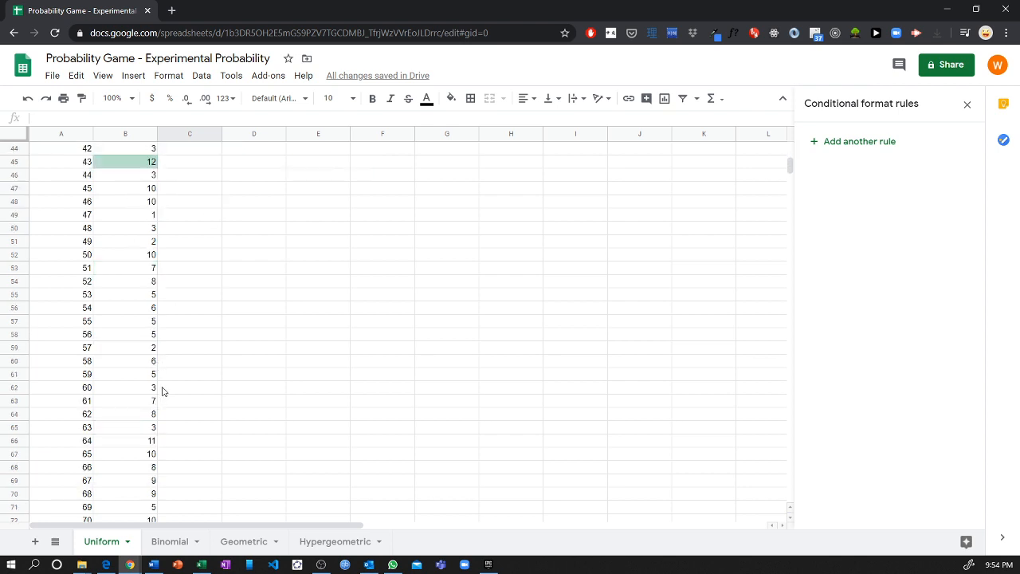
scroll(164, 391, down, 3)
scroll(163, 391, up, 13)
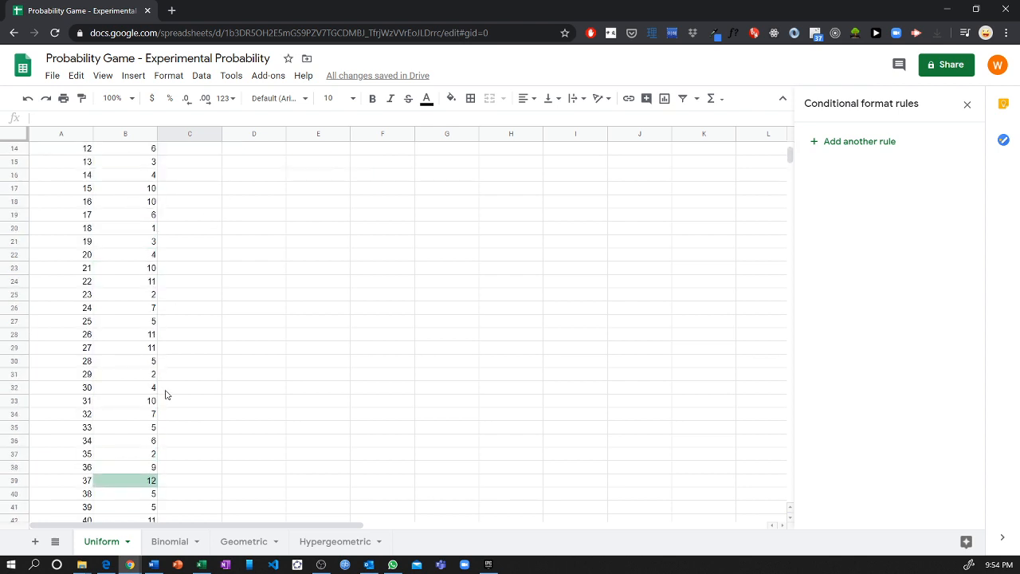
click(327, 194)
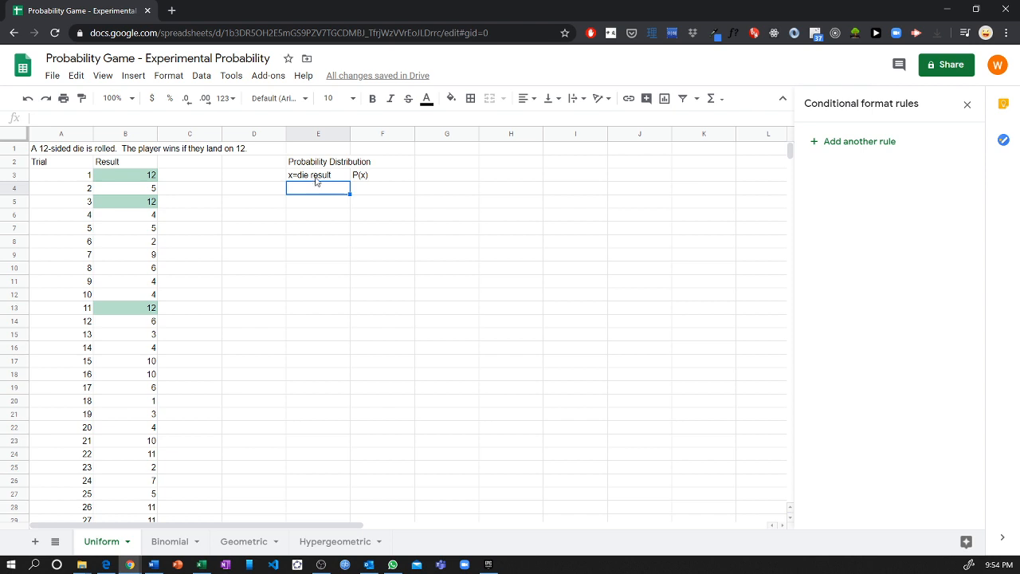
click(317, 177)
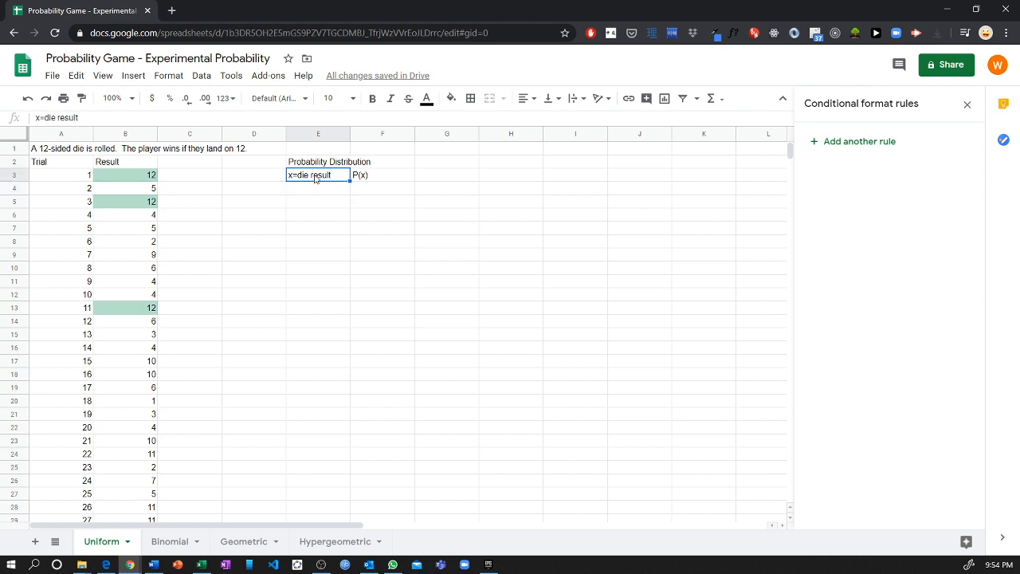
click(368, 178)
click(321, 195)
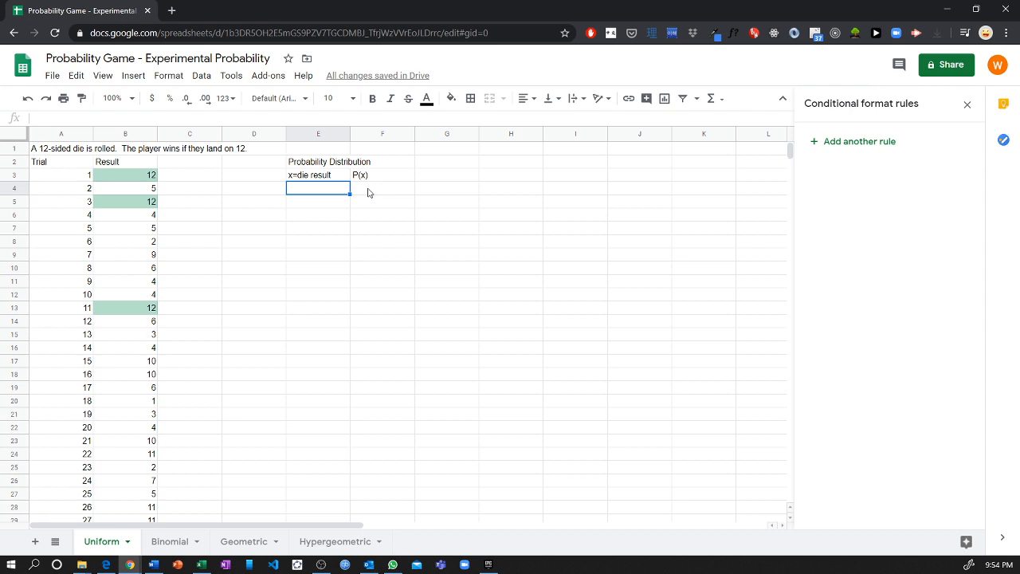
text(1)
key(Return)
text(2)
key(Return)
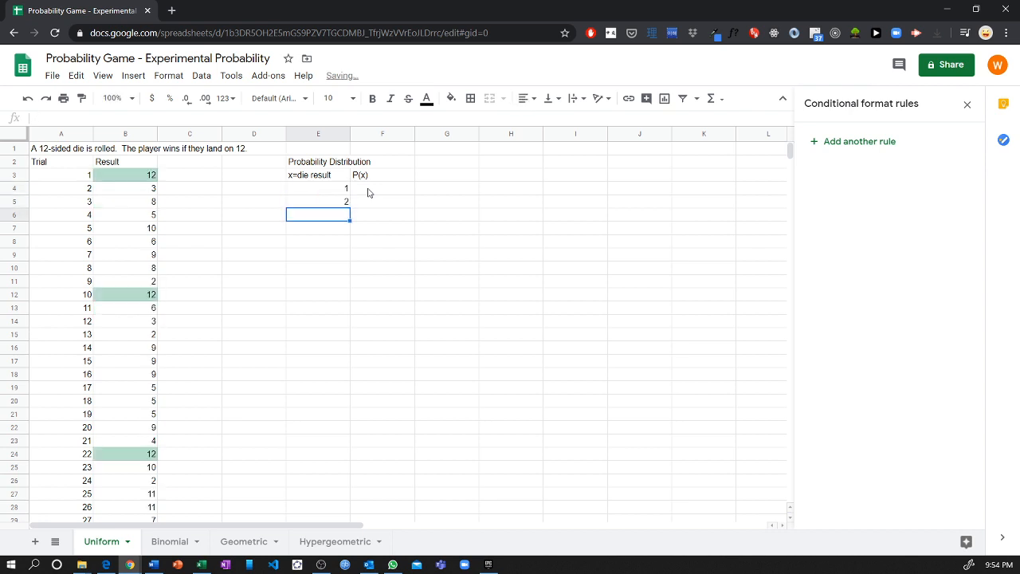
Step: Extend the sequence down to 12 in E15, deleting the extra 13 and 14
drag(327, 188, 335, 204)
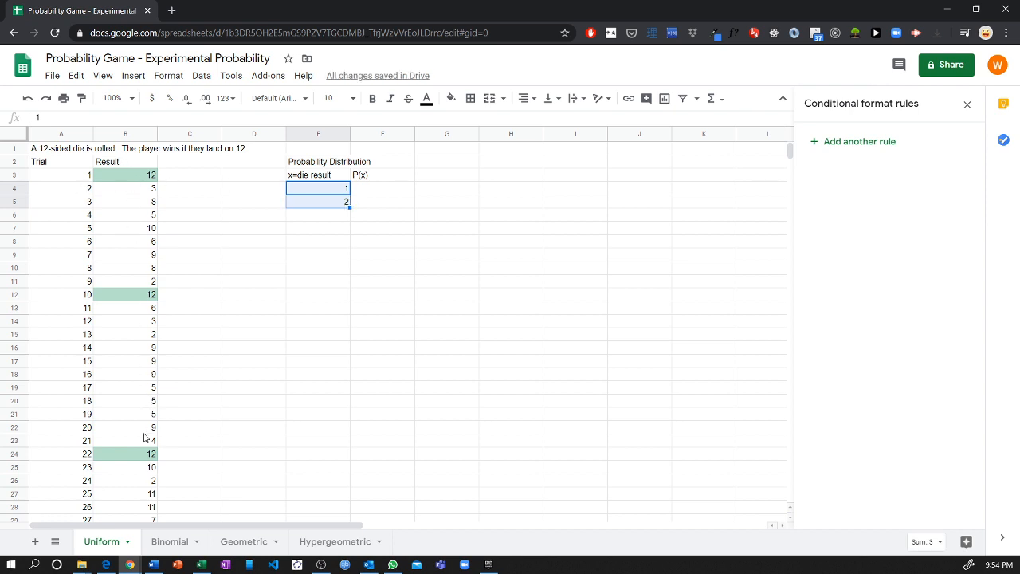
click(370, 231)
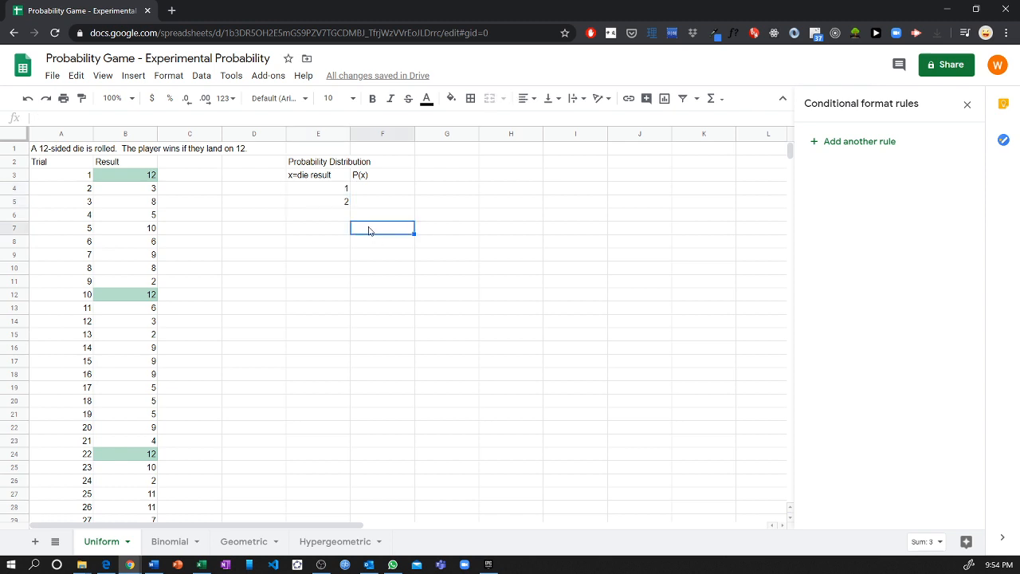
drag(346, 187, 346, 363)
key(Delete)
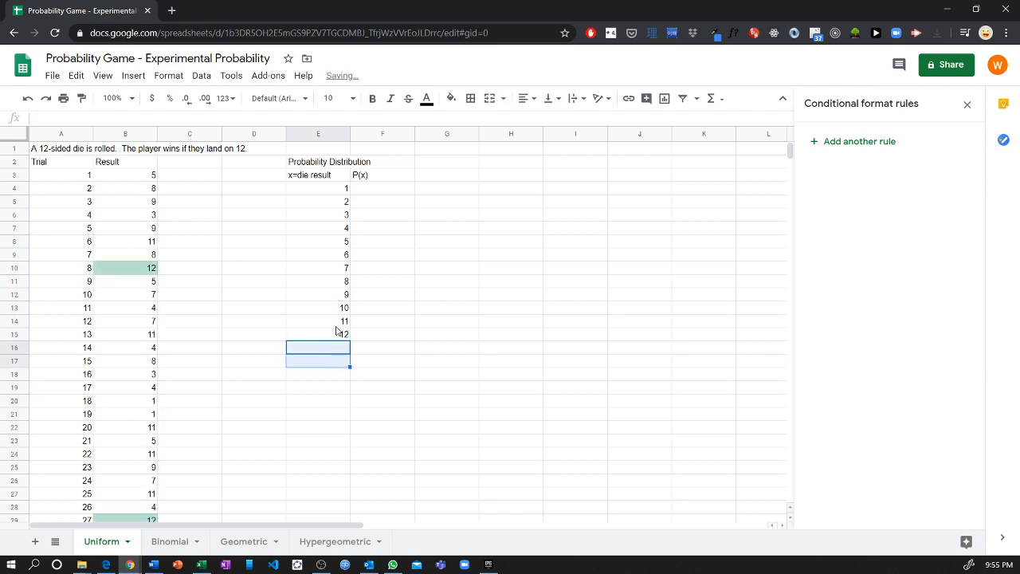
click(376, 181)
click(377, 194)
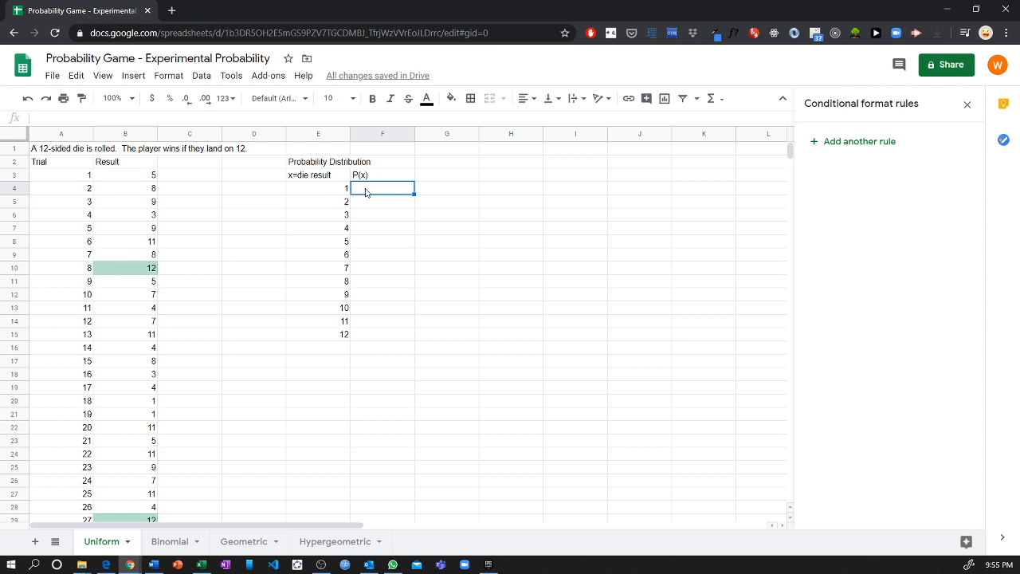
Step: Start a =countif( formula in F4 with B3:B102 as the range
click(371, 201)
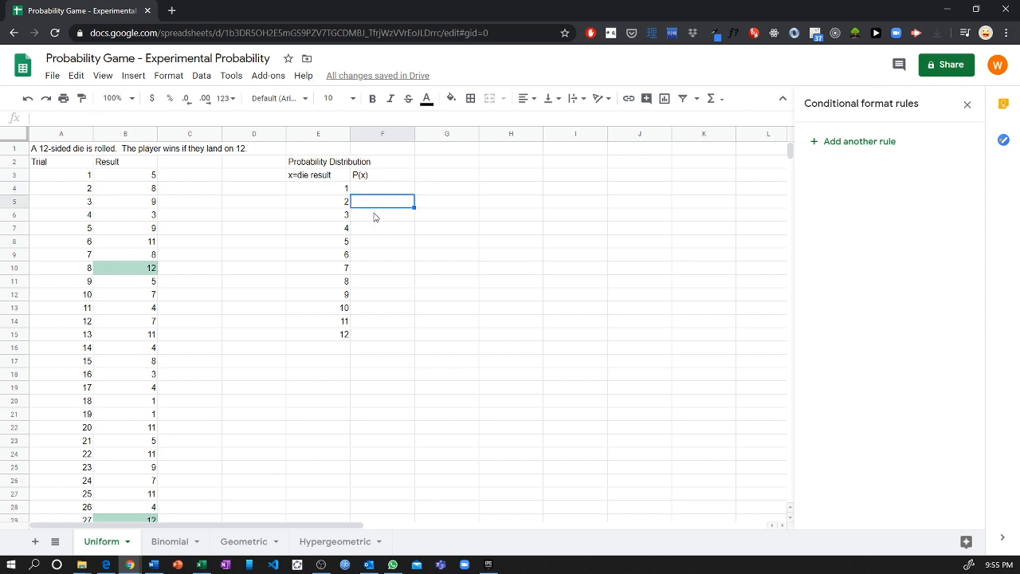
click(374, 216)
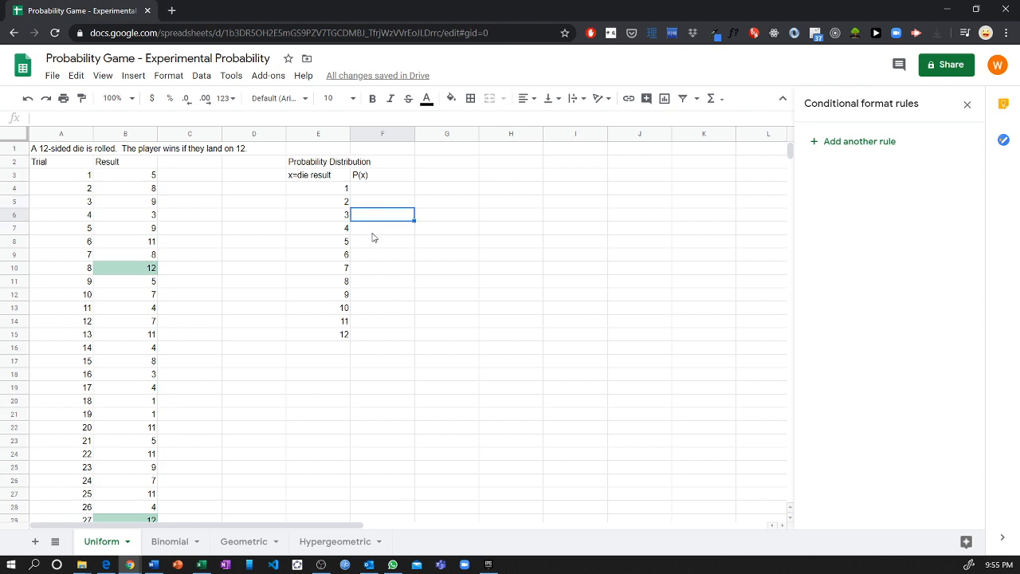
click(380, 190)
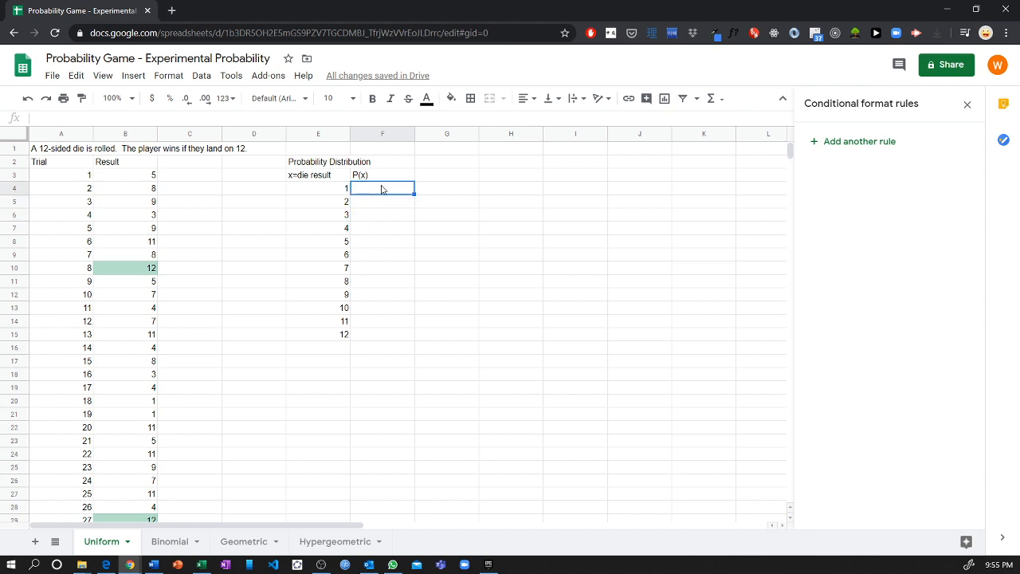
text(=)
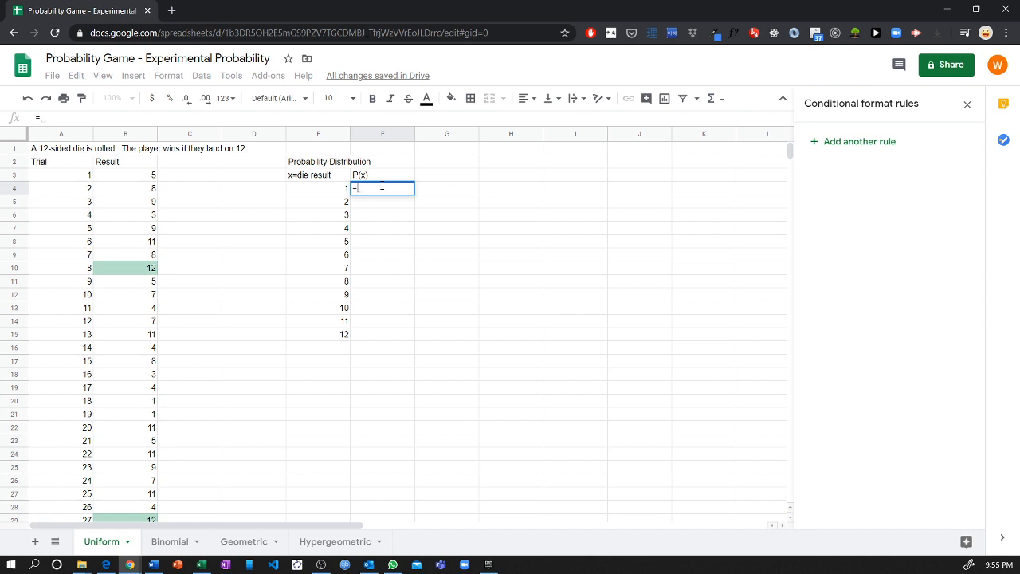
text(countf)
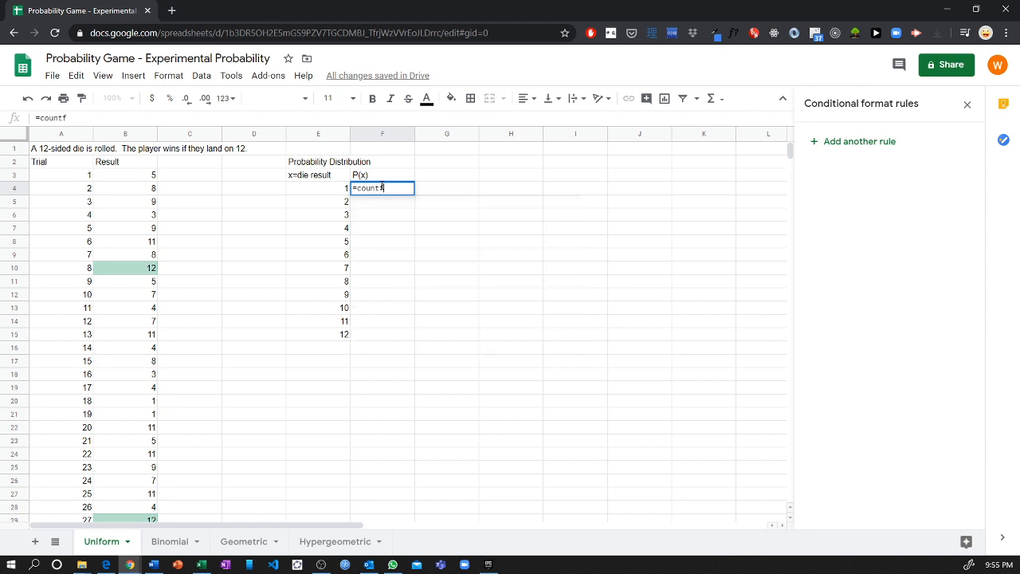
key(BackSpace)
text(if)
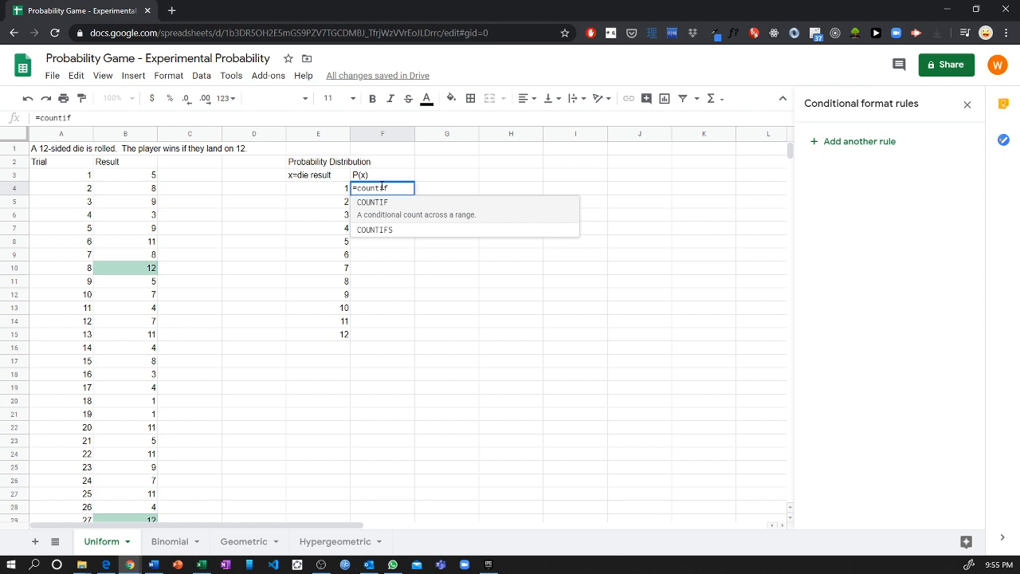
text(()
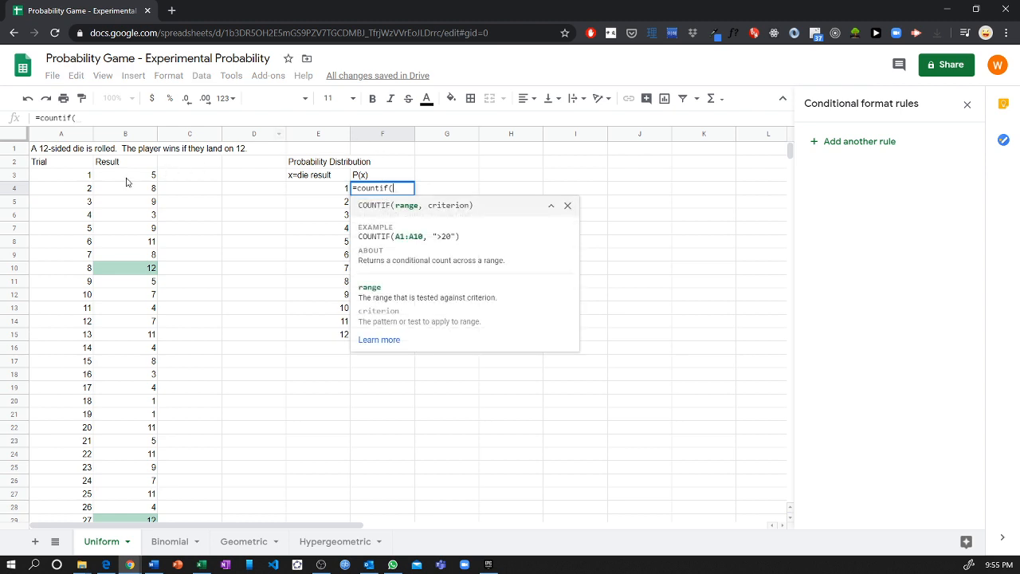
drag(126, 181, 155, 459)
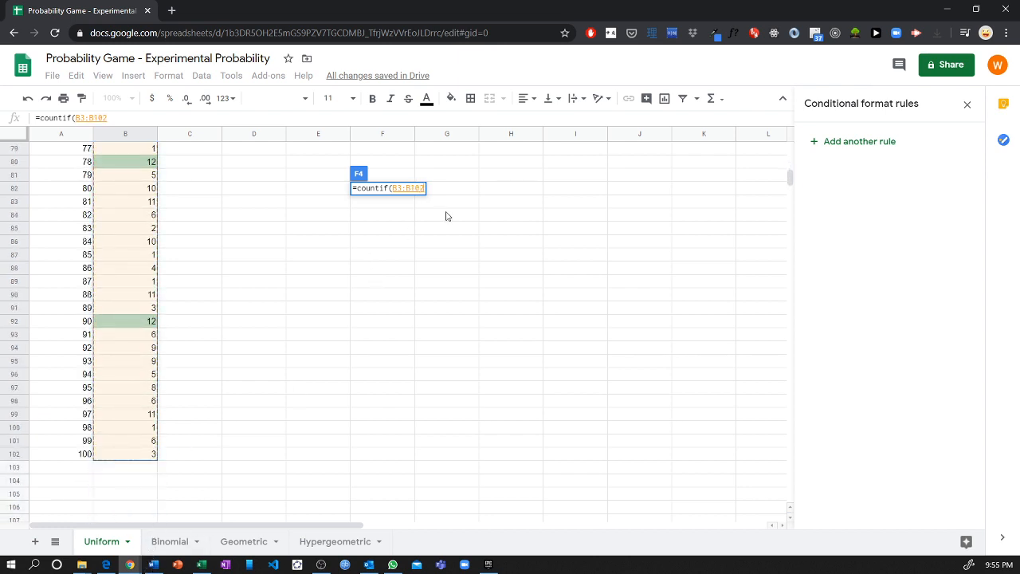
Step: Finish with criterion 1, giving =countif(B3:B102, 1), which counts 12
text(,)
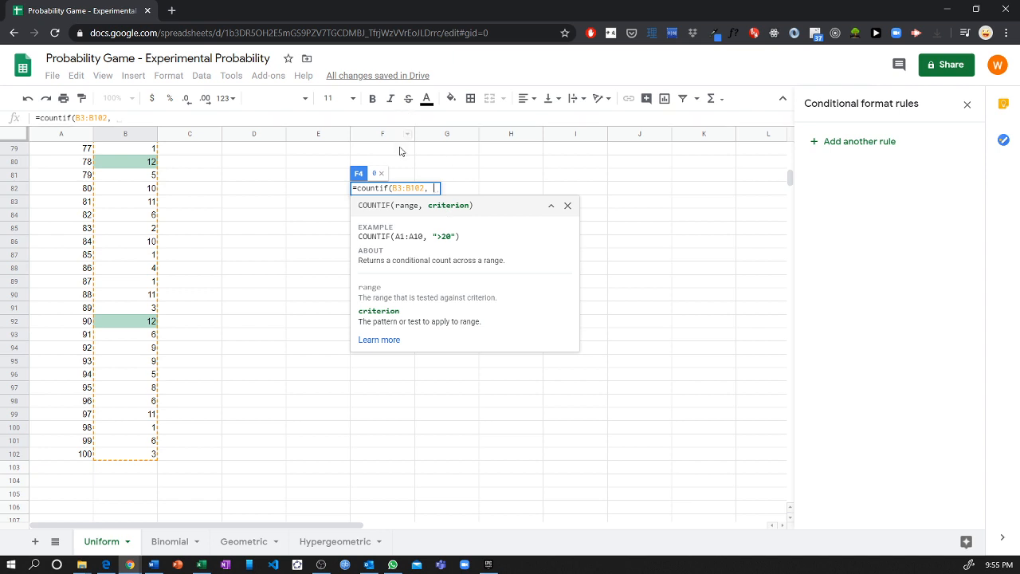
click(550, 208)
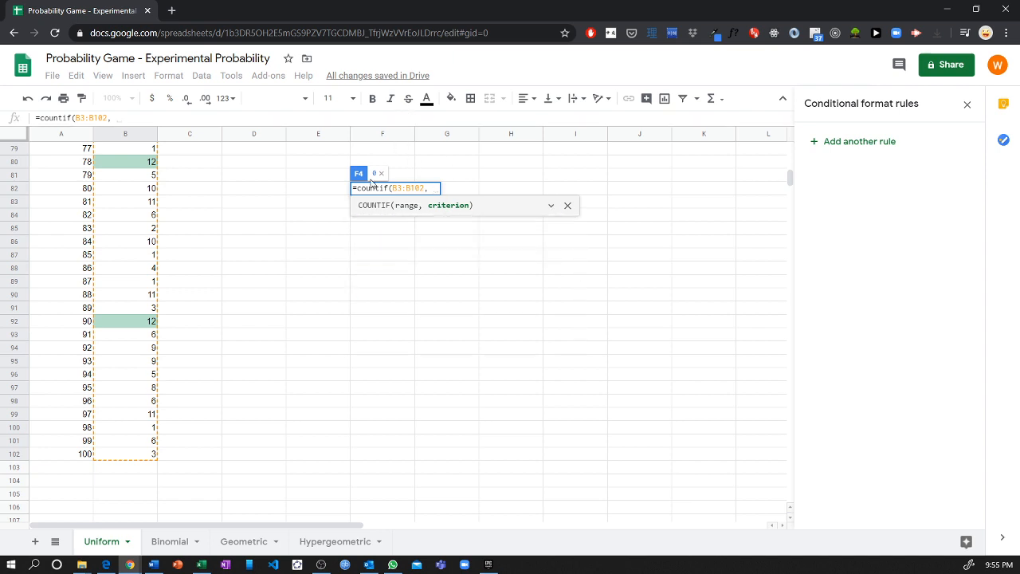
text(f4)
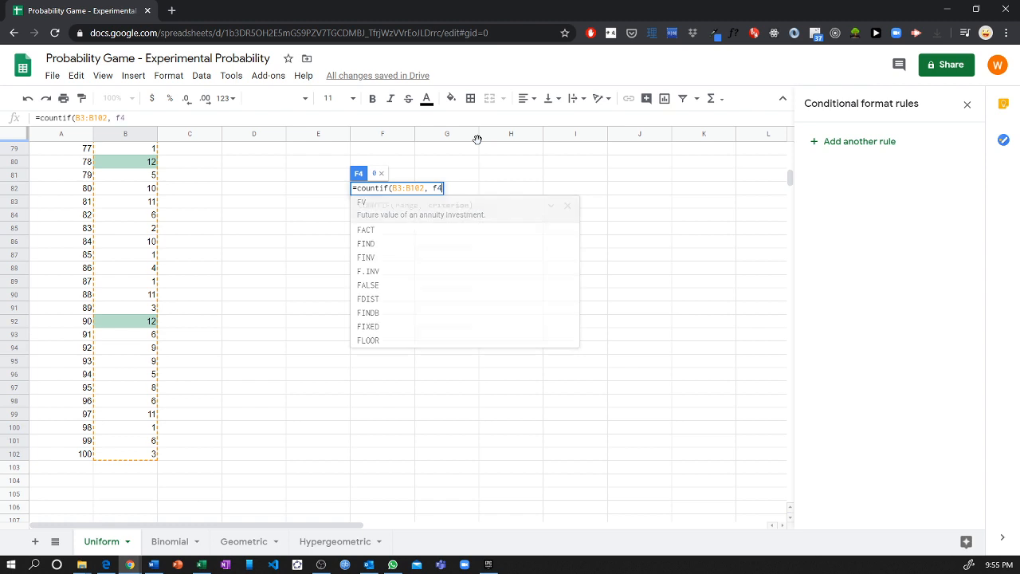
key(BackSpace)
text(f)
key(BackSpace)
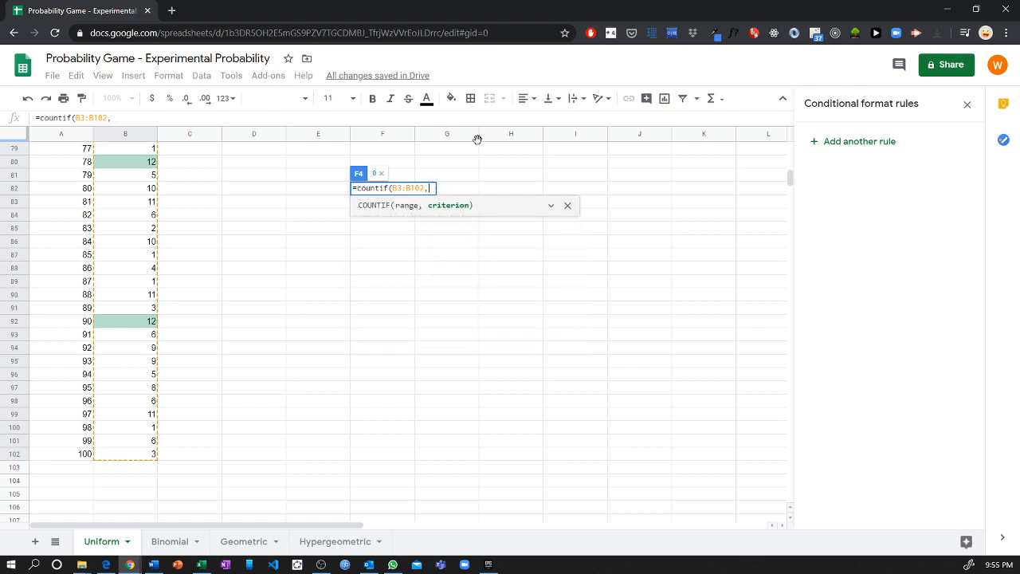
text(1))
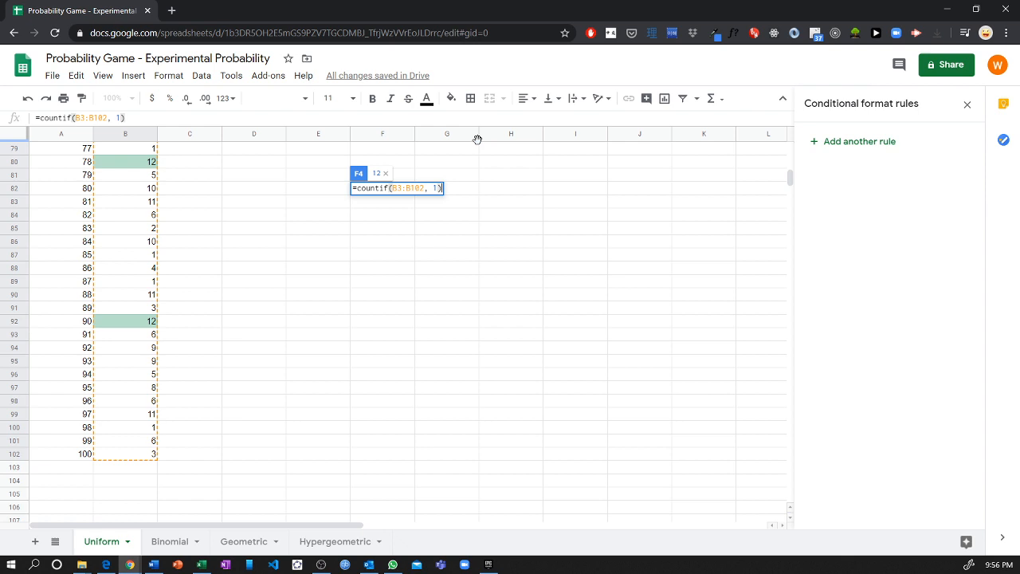
key(Return)
scroll(478, 199, up, 2)
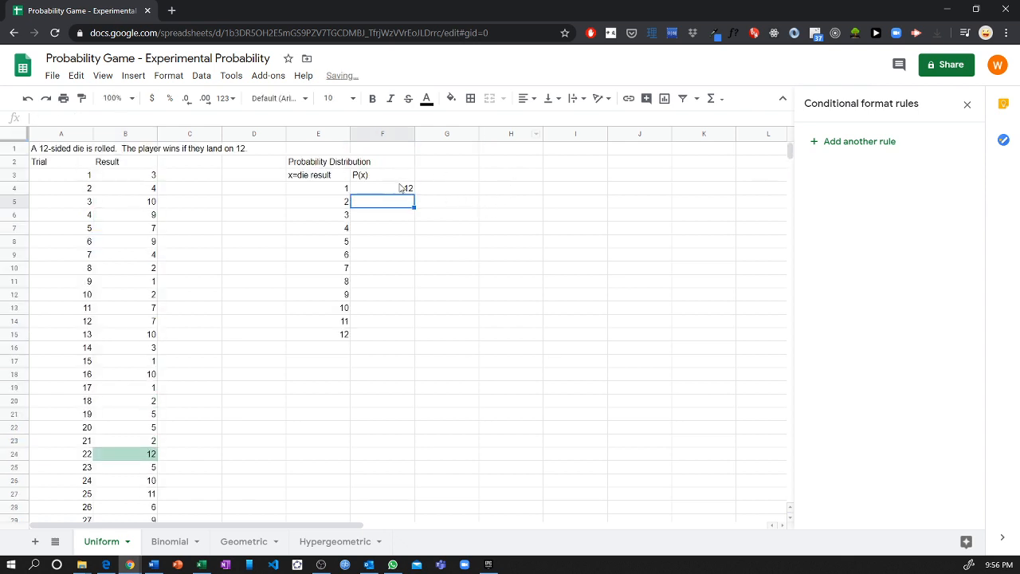
Step: Append /100 to the countif formula in F4
click(401, 188)
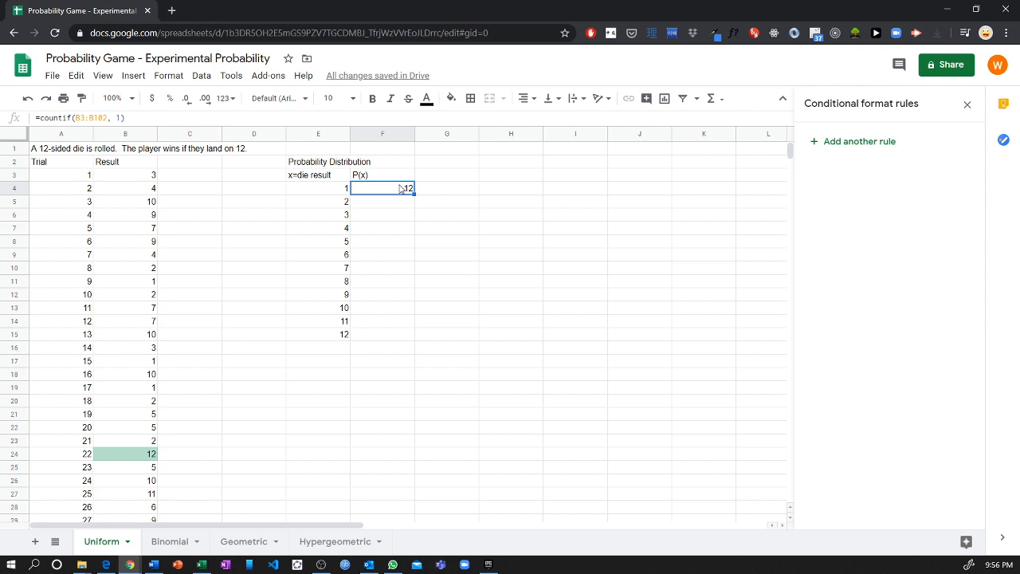
double_click(401, 188)
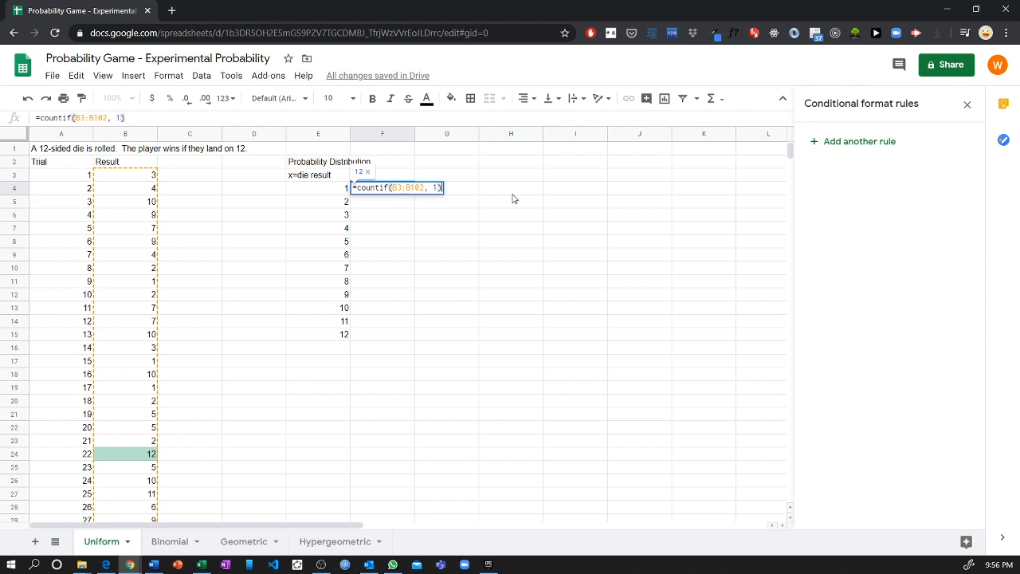
text(/100)
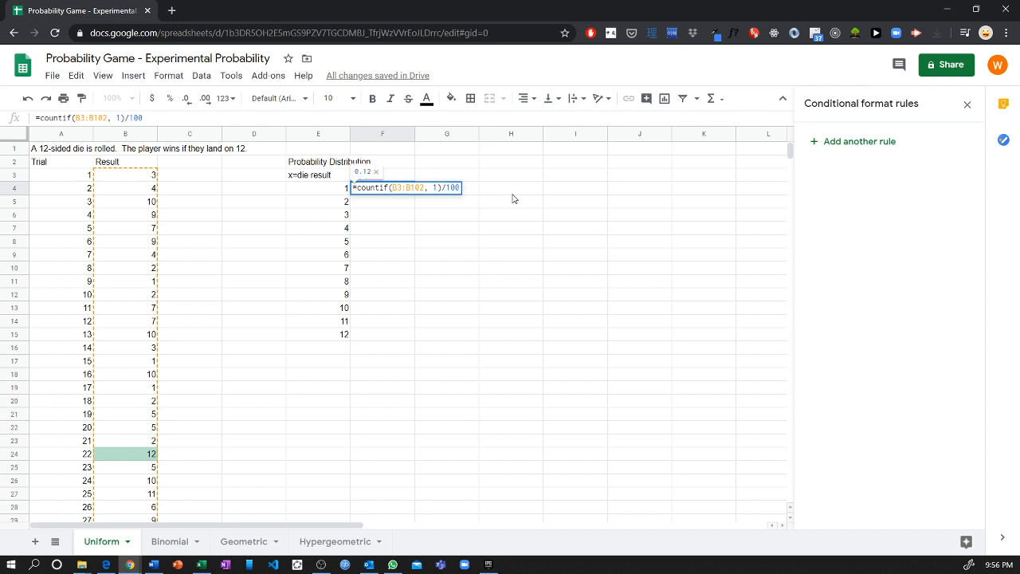
key(Return)
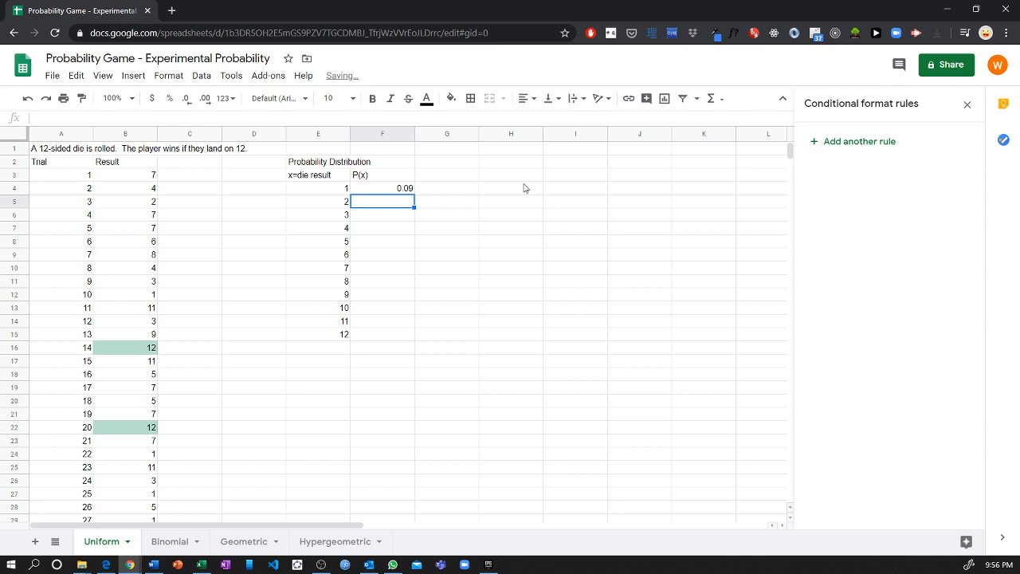
Step: Replace the hard-coded 1 criterion with E4, giving =countif(B3:B102, E4)/100
double_click(402, 189)
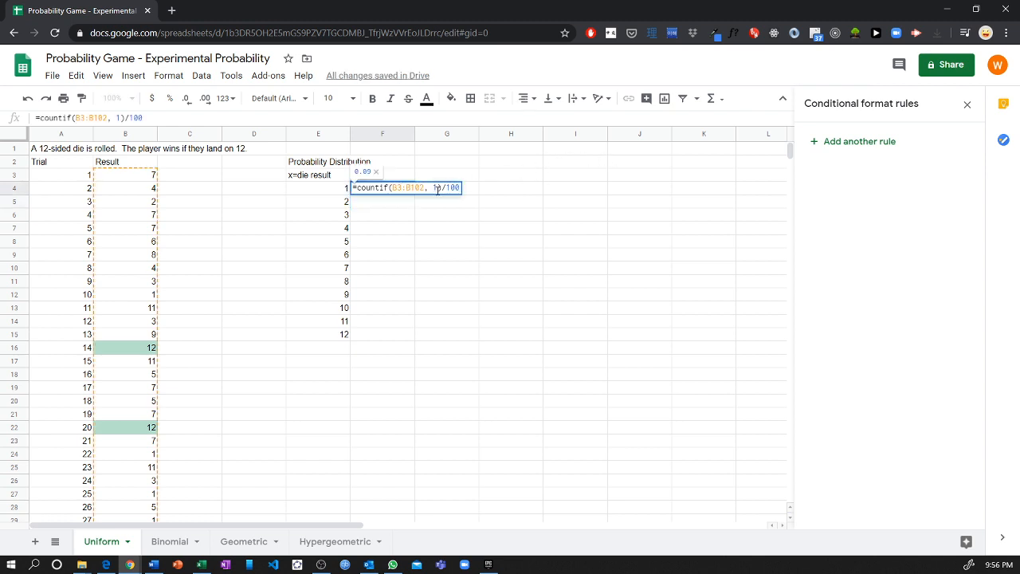
drag(438, 188, 434, 188)
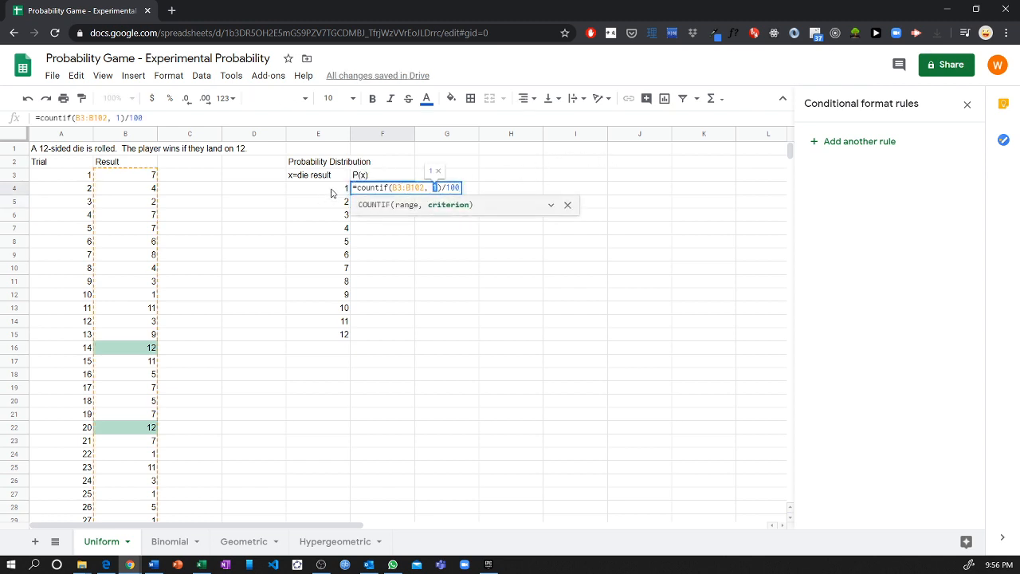
key(BackSpace)
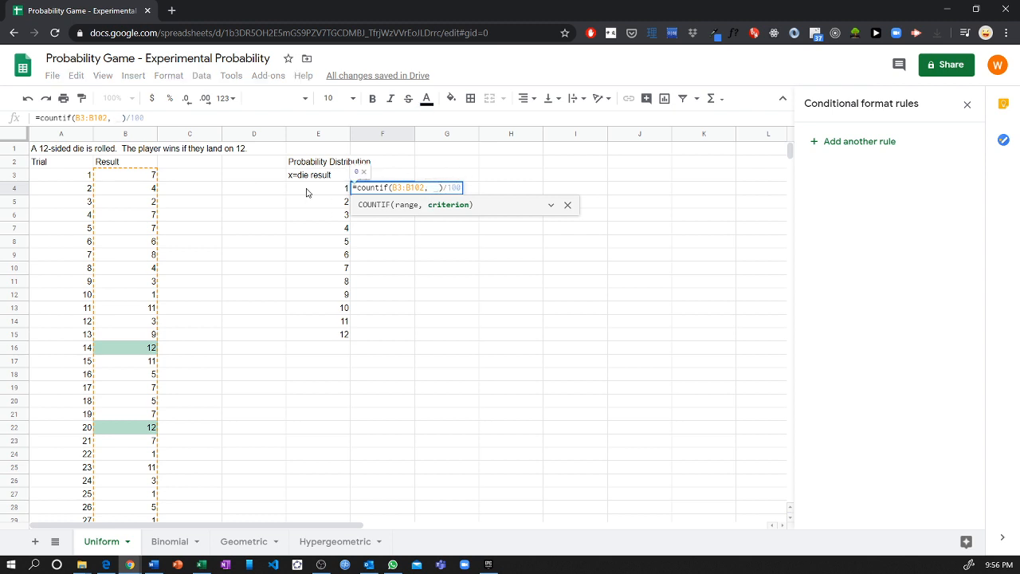
click(307, 193)
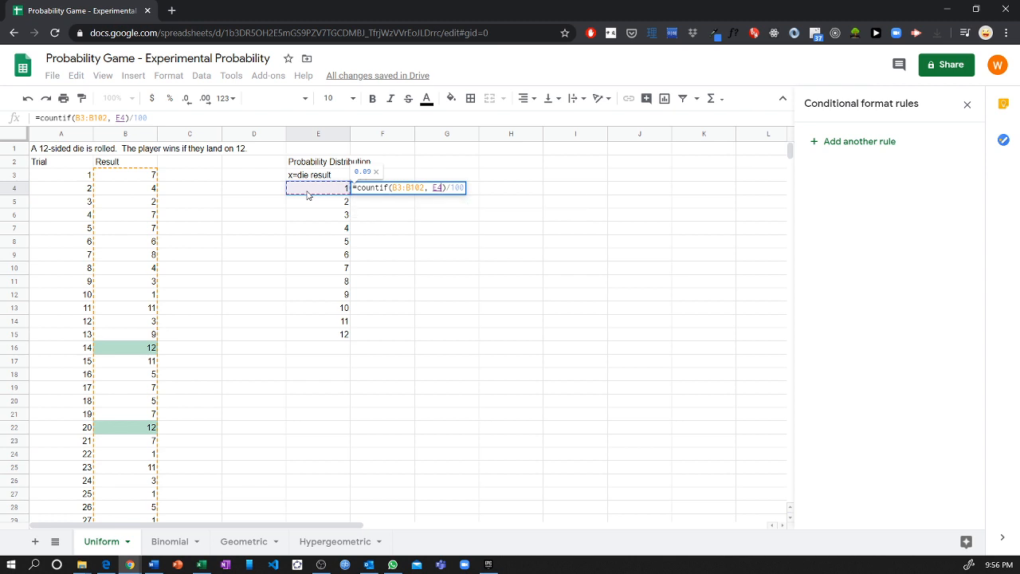
key(Return)
click(384, 190)
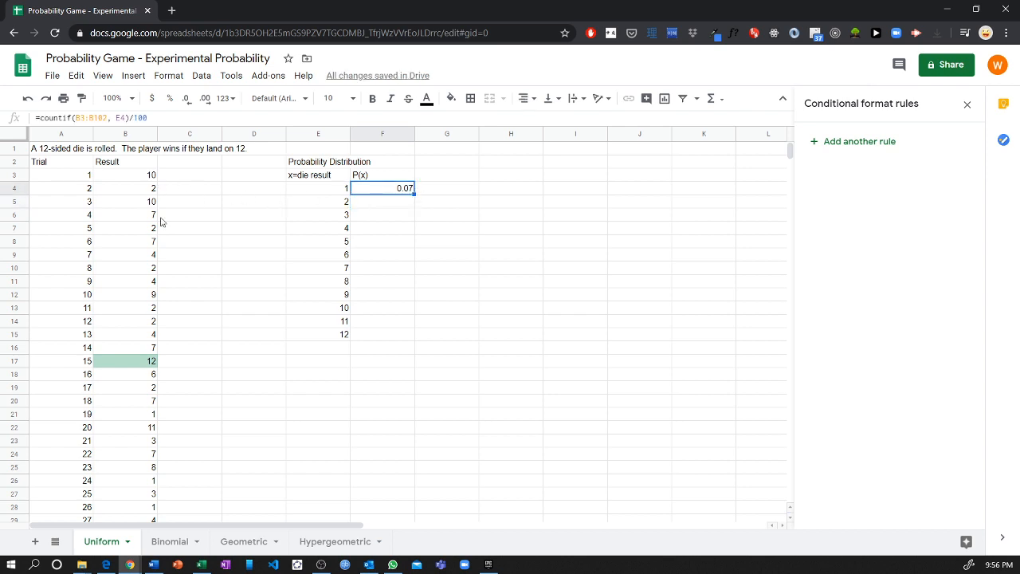
double_click(403, 189)
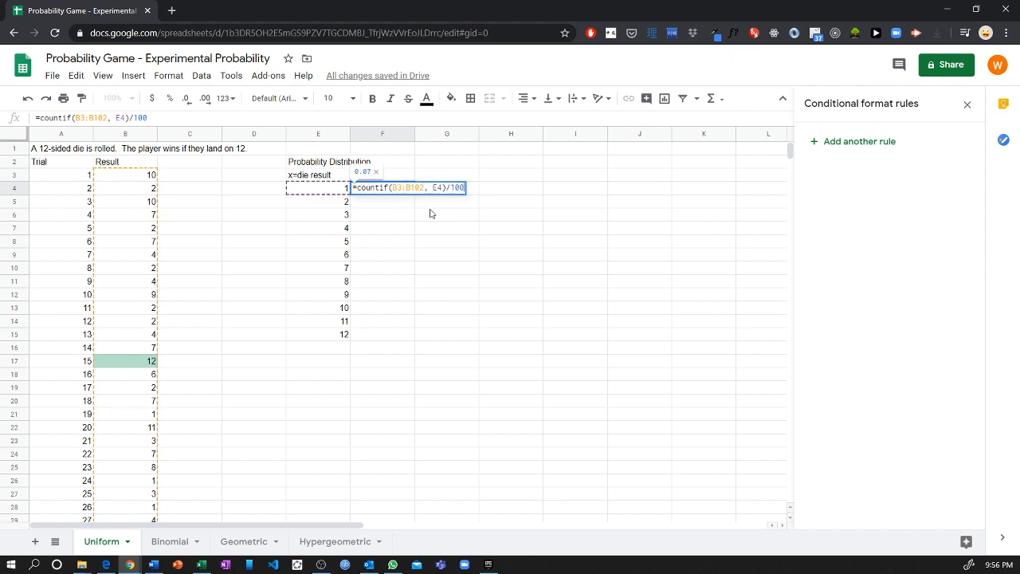
Step: Copy the F4 probability formula down through F15 for results 1 to 12
click(430, 212)
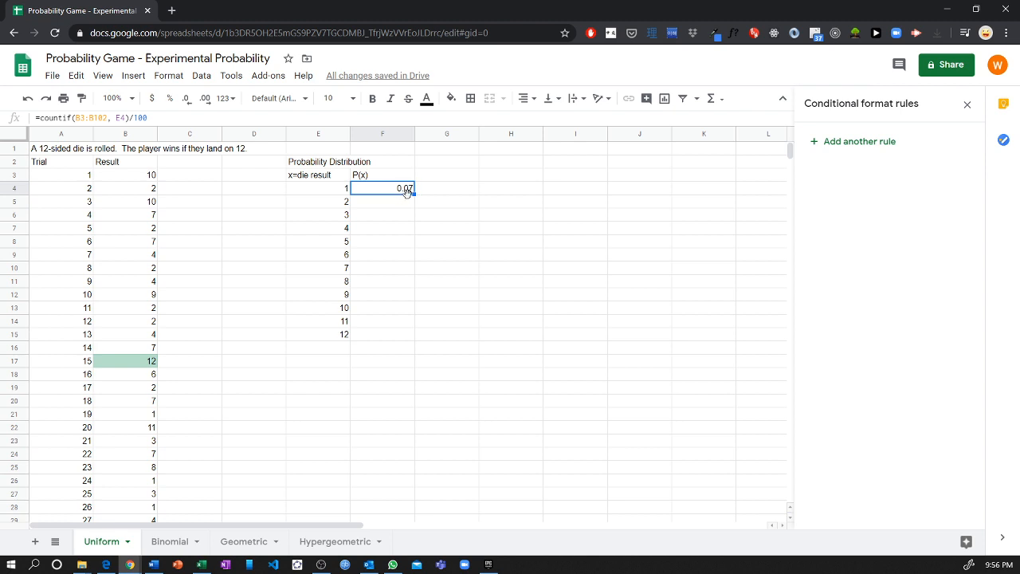
drag(414, 195, 414, 335)
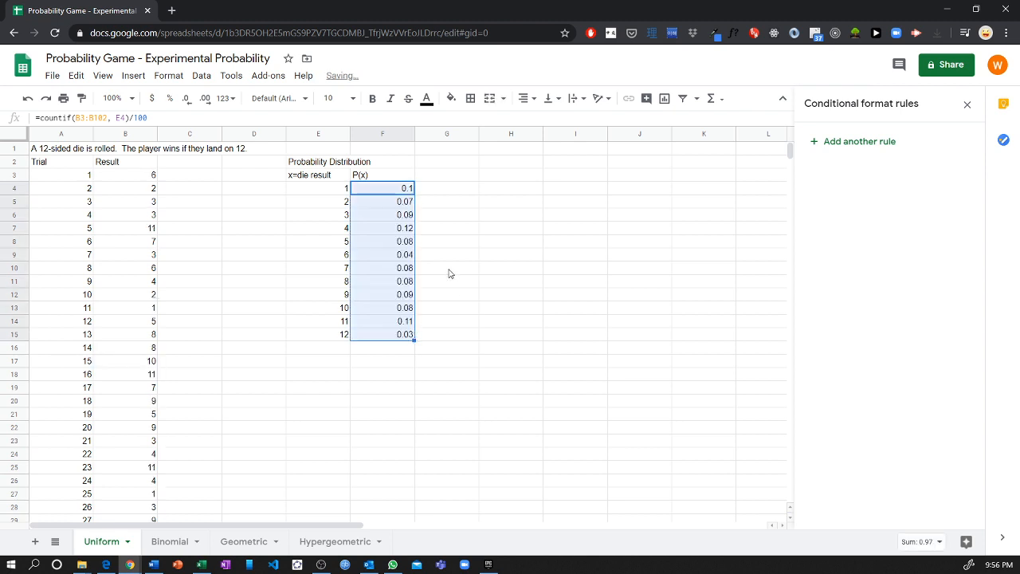